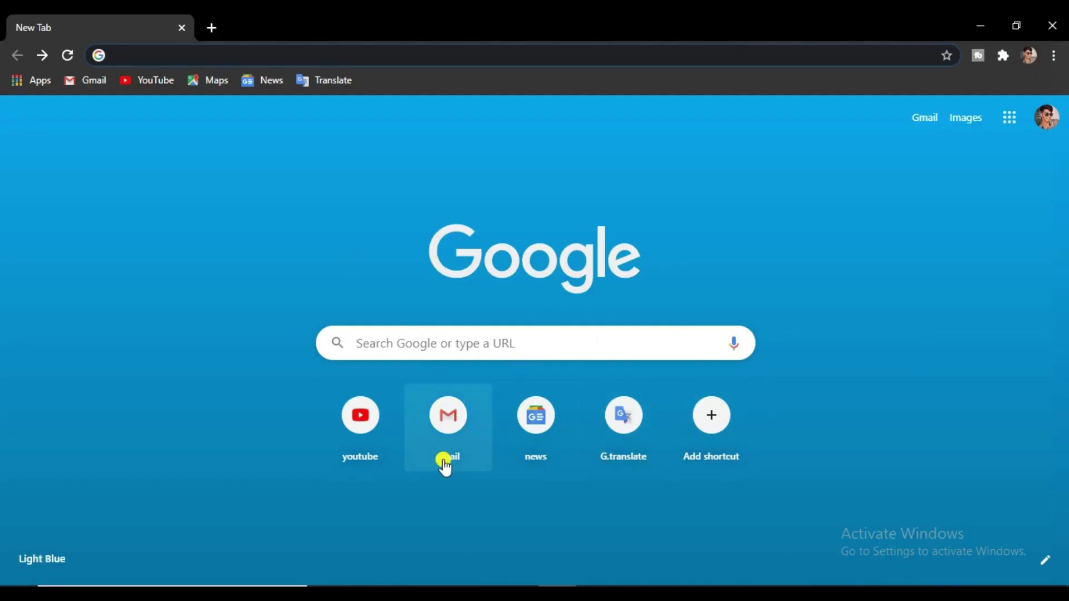
Load hatchful.shopify.com in the browser and start creating a new logo.
click(483, 343)
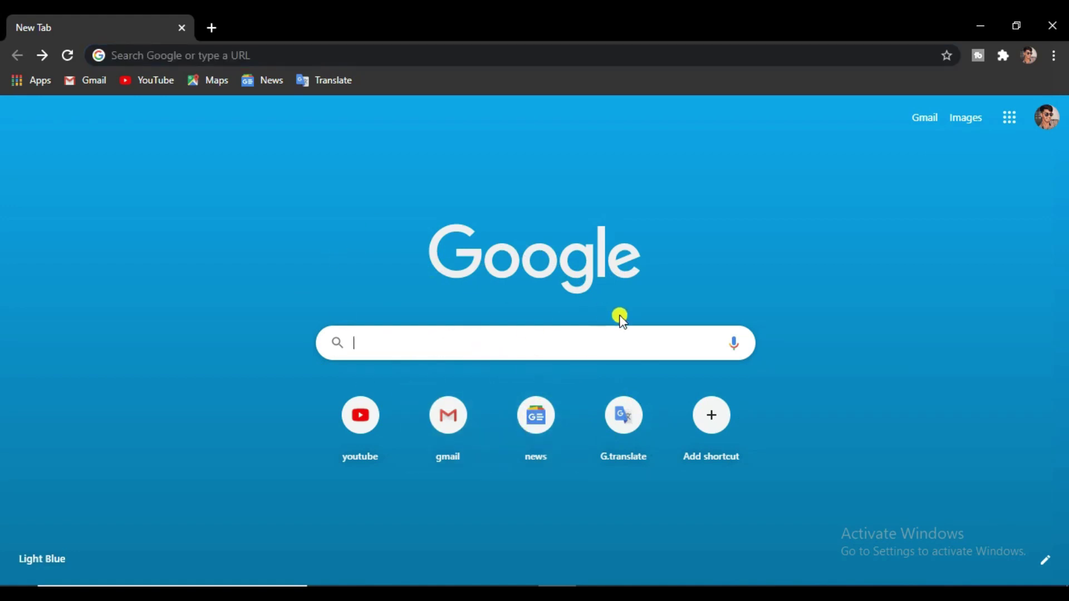
text(https://hatchful.shopify.com/)
key(Return)
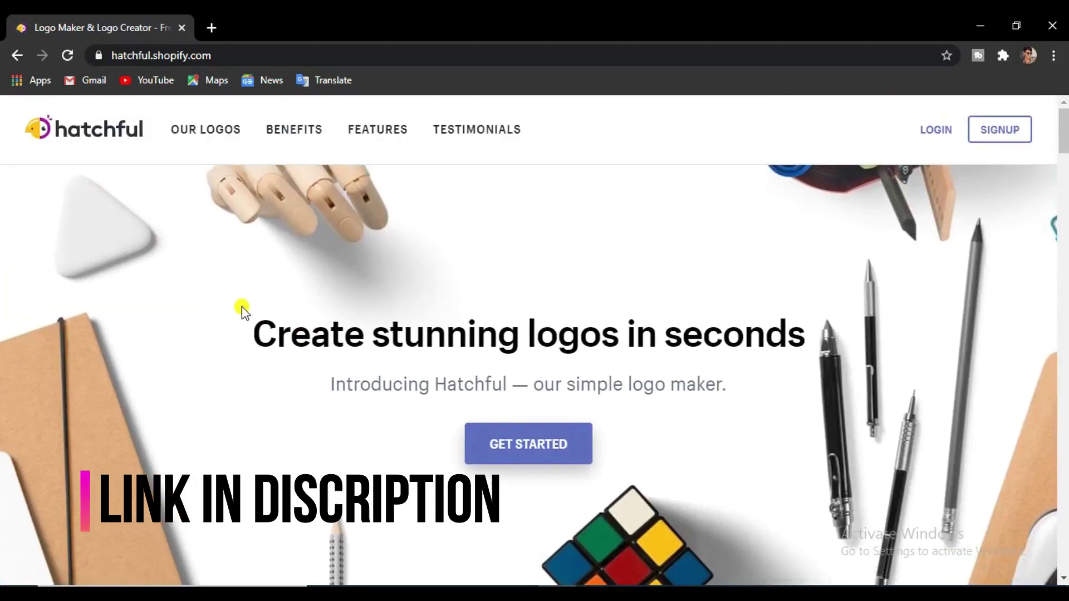
scroll(279, 312, down, 2)
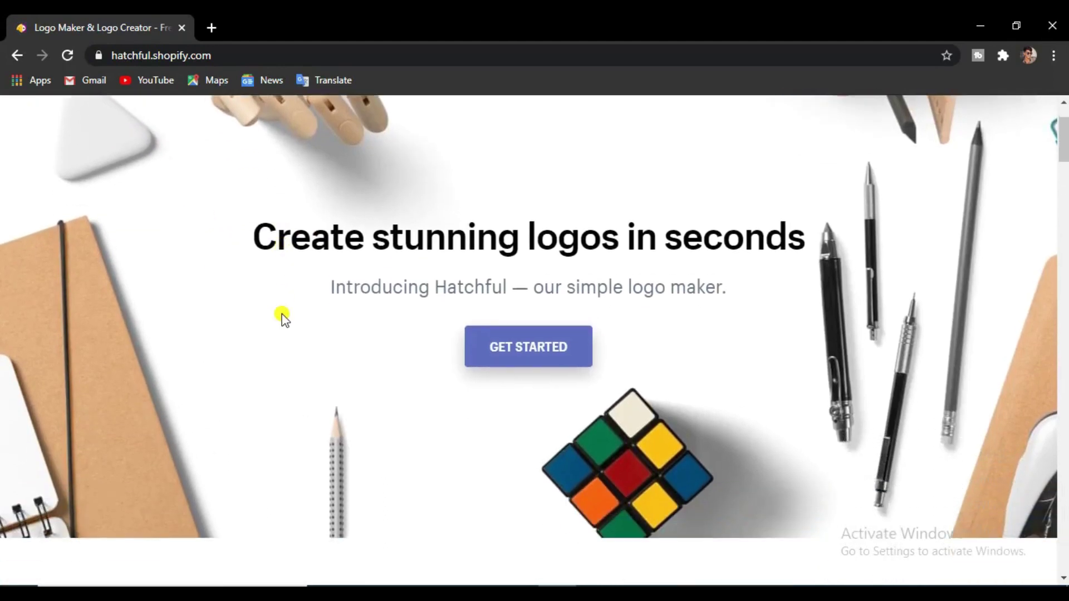
scroll(282, 315, down, 5)
scroll(289, 316, down, 4)
scroll(300, 323, up, 2)
scroll(306, 328, up, 5)
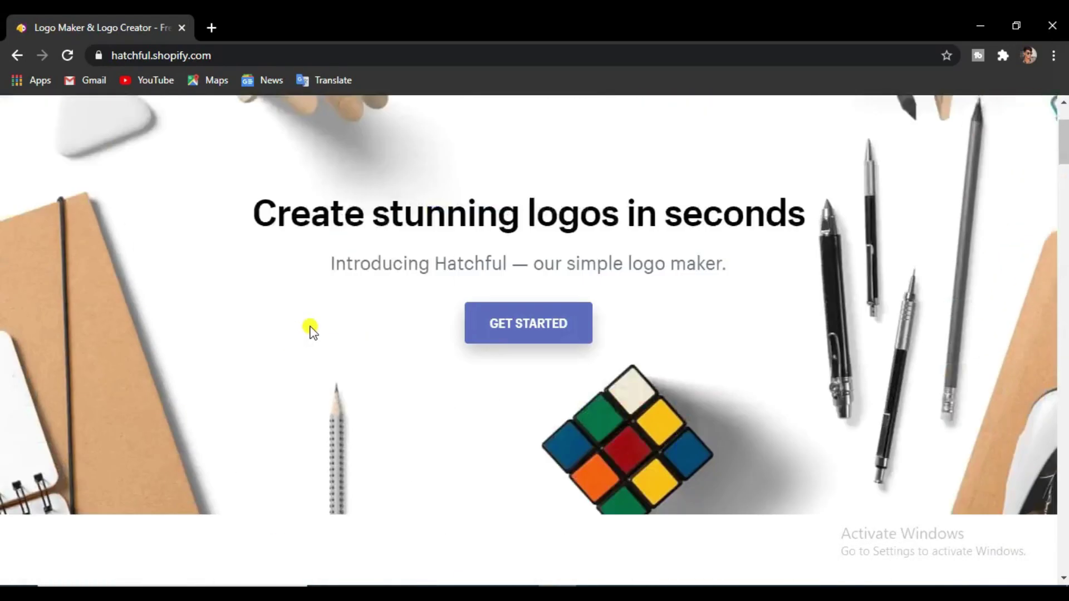
scroll(306, 329, up, 1)
click(504, 368)
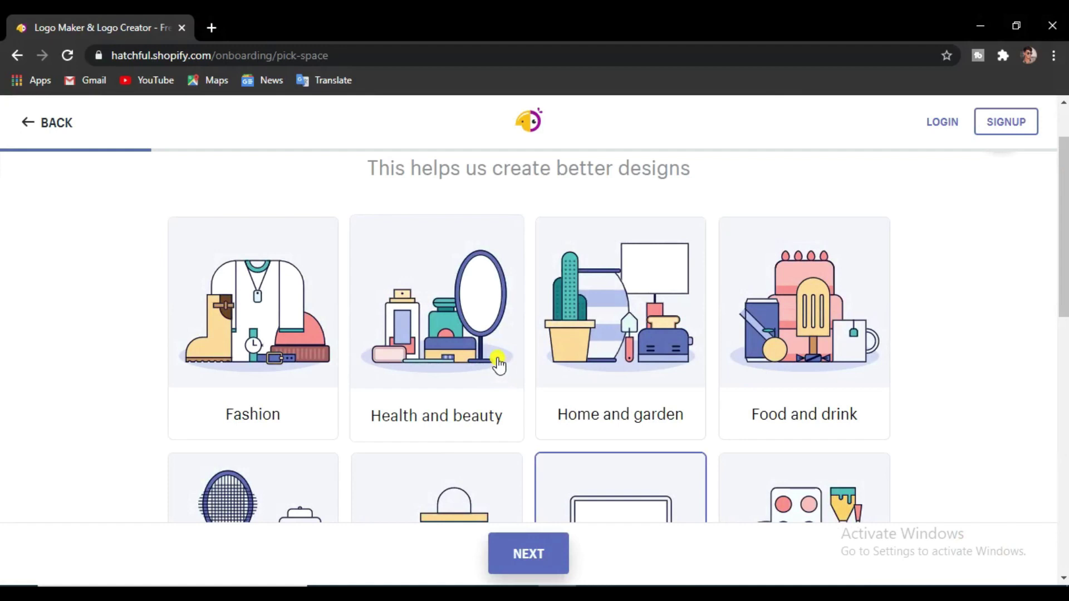
Choose Tech as the business space and continue to the visual styles.
scroll(484, 370, down, 2)
scroll(518, 374, down, 5)
scroll(557, 371, down, 3)
scroll(564, 374, up, 8)
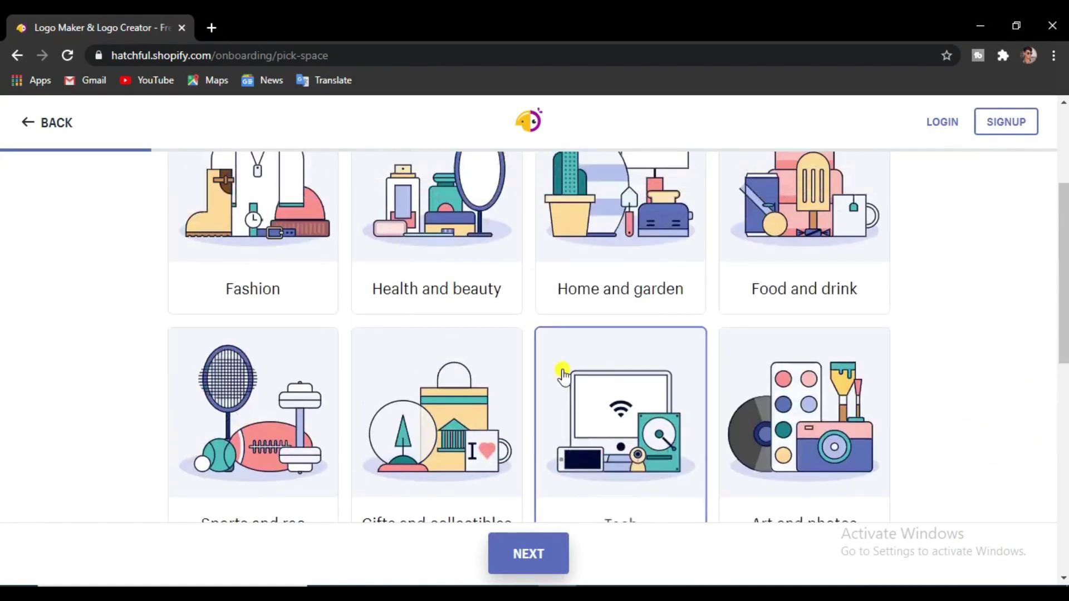
scroll(562, 374, up, 3)
scroll(554, 370, down, 3)
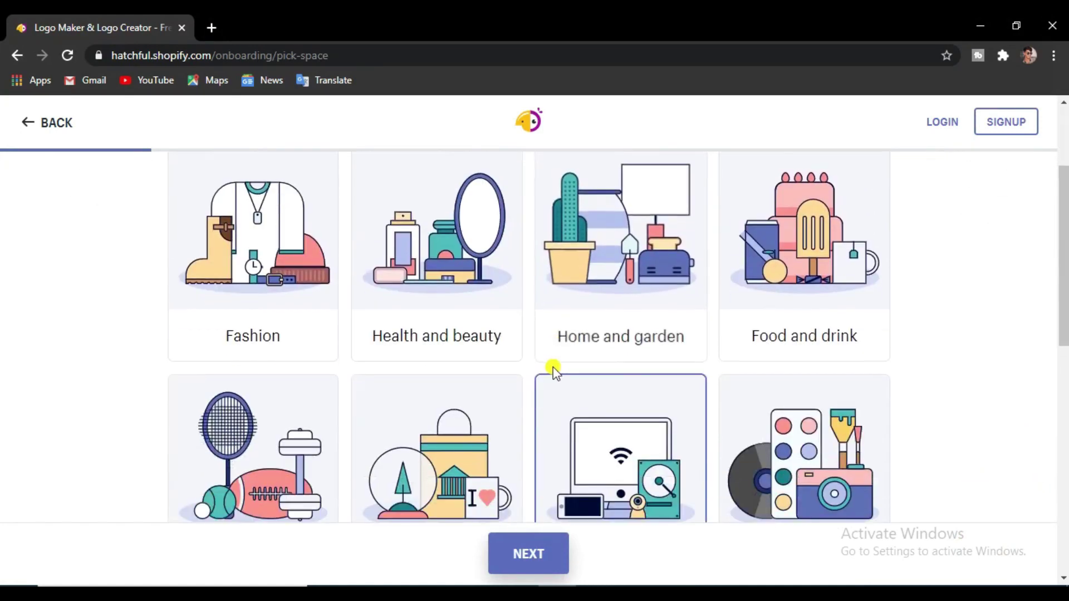
scroll(551, 368, down, 3)
scroll(534, 372, down, 2)
scroll(353, 329, up, 4)
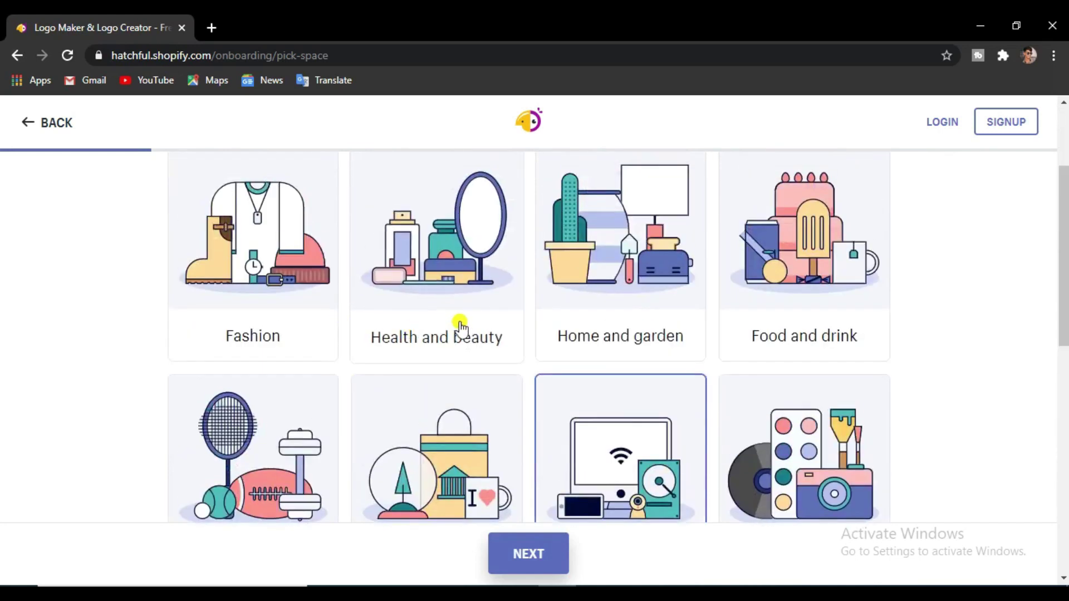
scroll(557, 367, down, 1)
scroll(632, 412, down, 2)
scroll(633, 415, down, 2)
scroll(599, 402, down, 5)
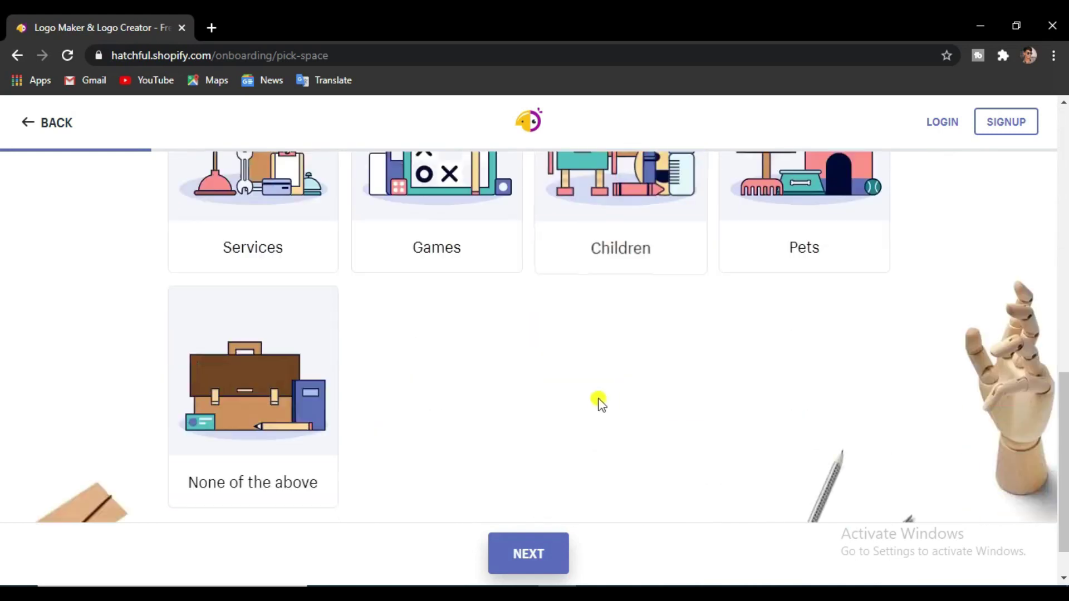
scroll(382, 350, up, 5)
scroll(406, 342, up, 5)
scroll(462, 389, down, 8)
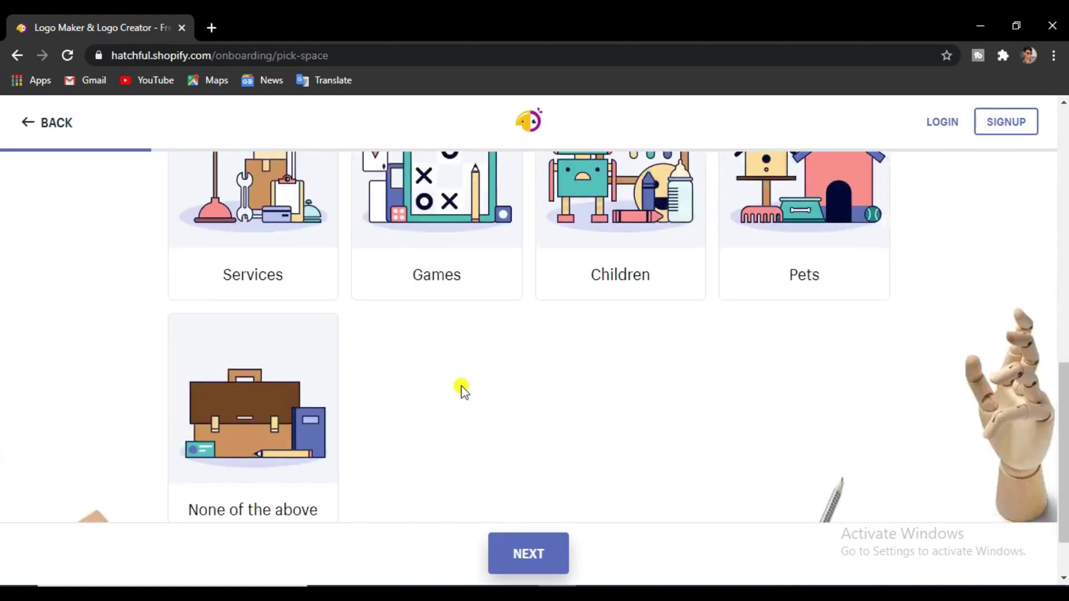
scroll(546, 457, up, 5)
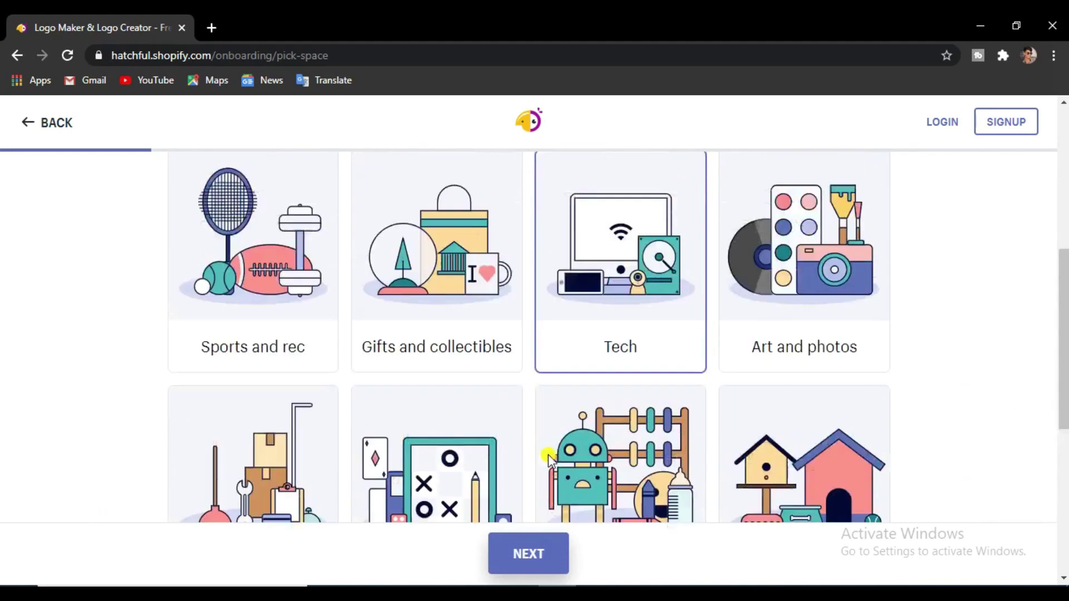
scroll(563, 443, up, 4)
scroll(579, 435, down, 1)
click(579, 436)
scroll(600, 384, down, 4)
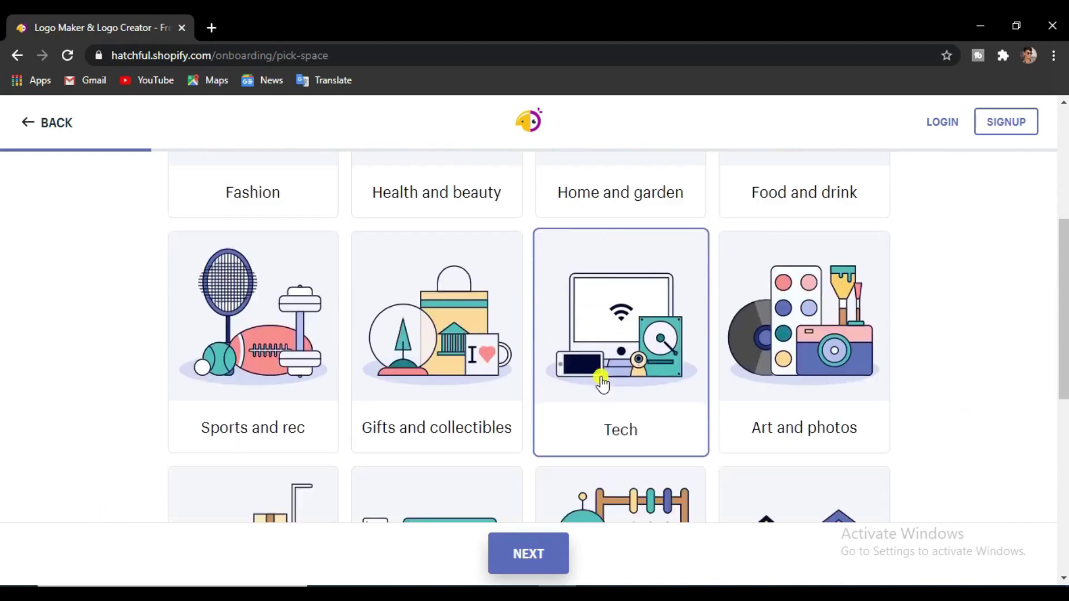
click(534, 562)
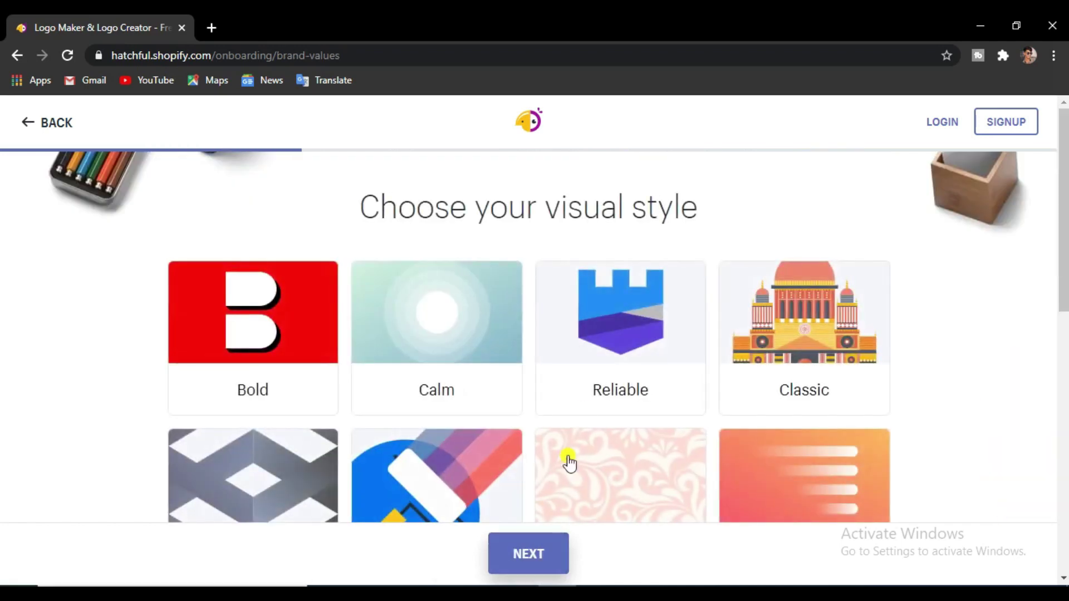
Add Modern so Modern, Natural and Strong are the chosen styles, then continue.
scroll(714, 386, down, 3)
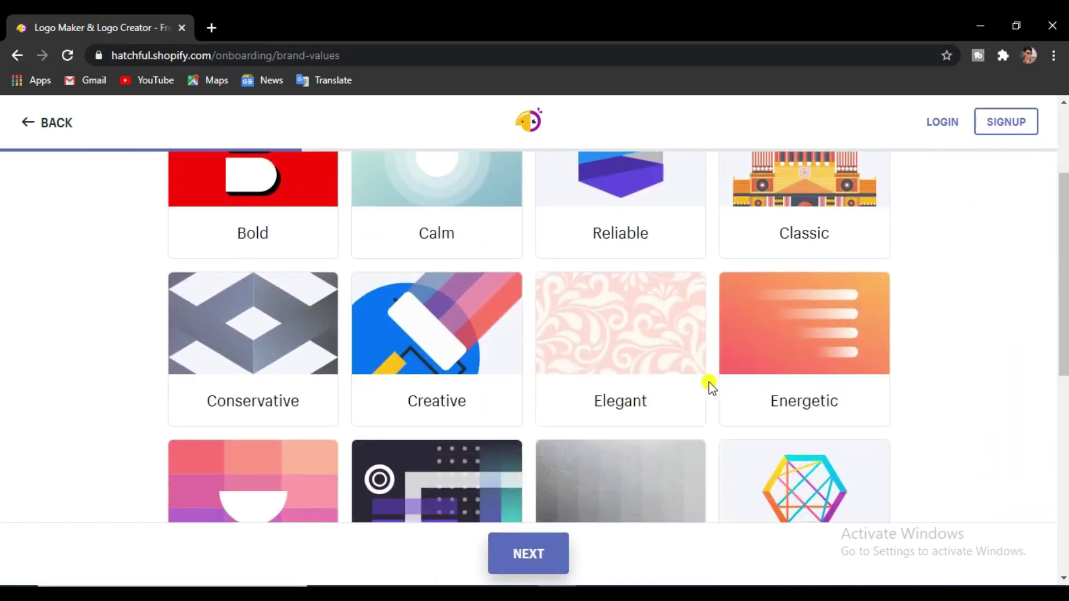
scroll(743, 289, down, 3)
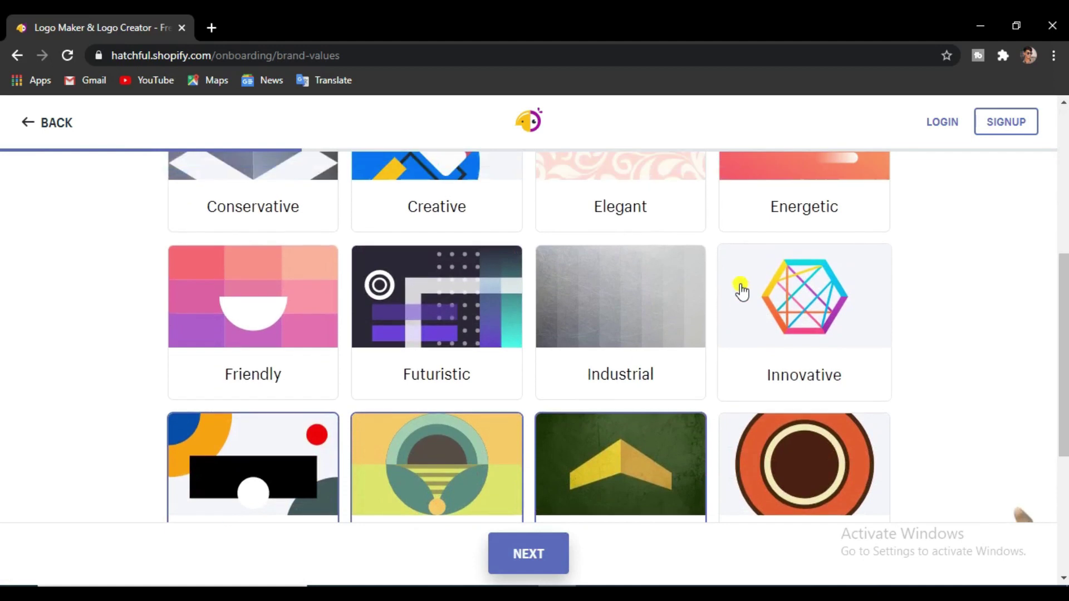
scroll(740, 292, up, 3)
scroll(739, 295, down, 6)
scroll(740, 279, down, 1)
scroll(680, 281, up, 6)
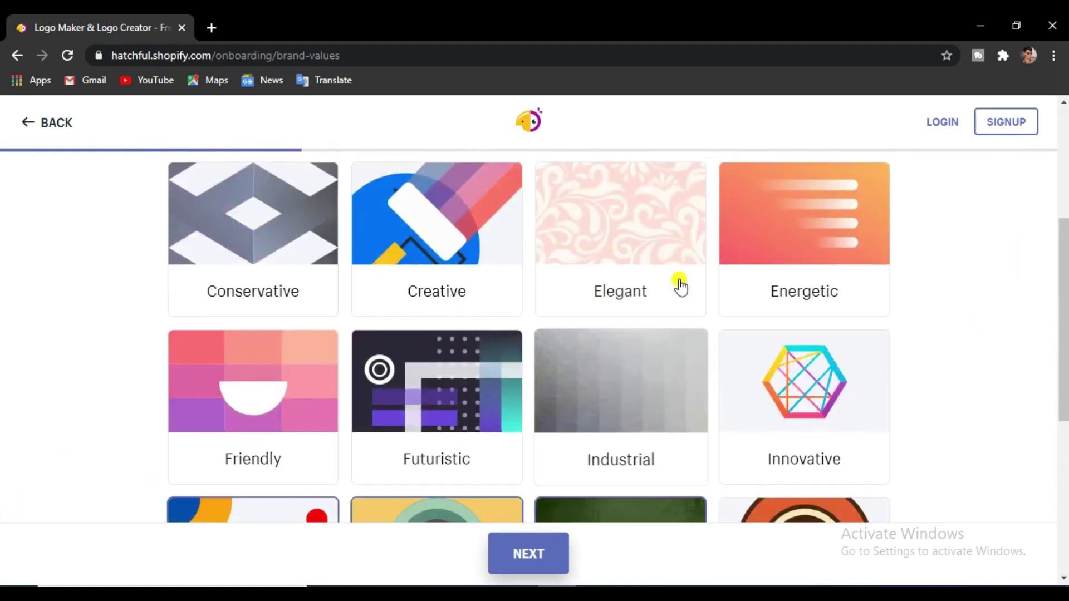
scroll(446, 460, down, 5)
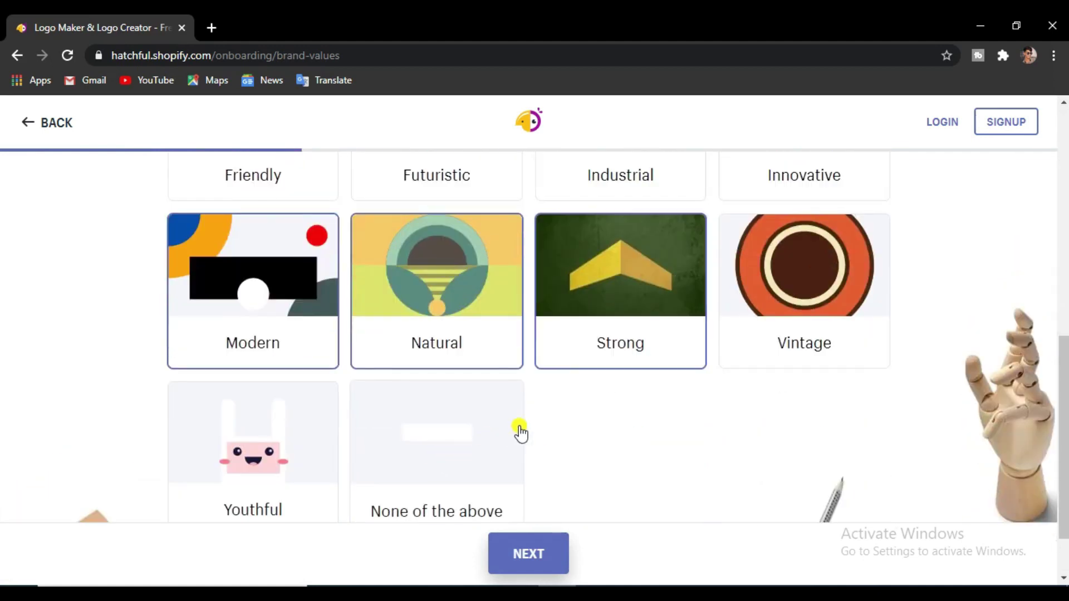
scroll(521, 433, down, 1)
scroll(557, 440, up, 3)
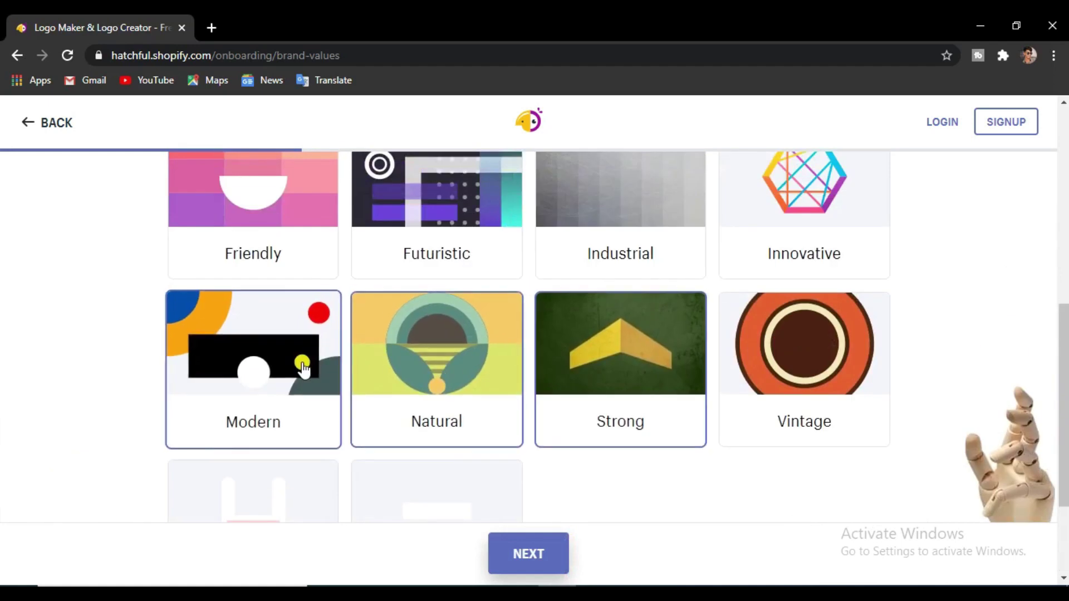
click(247, 372)
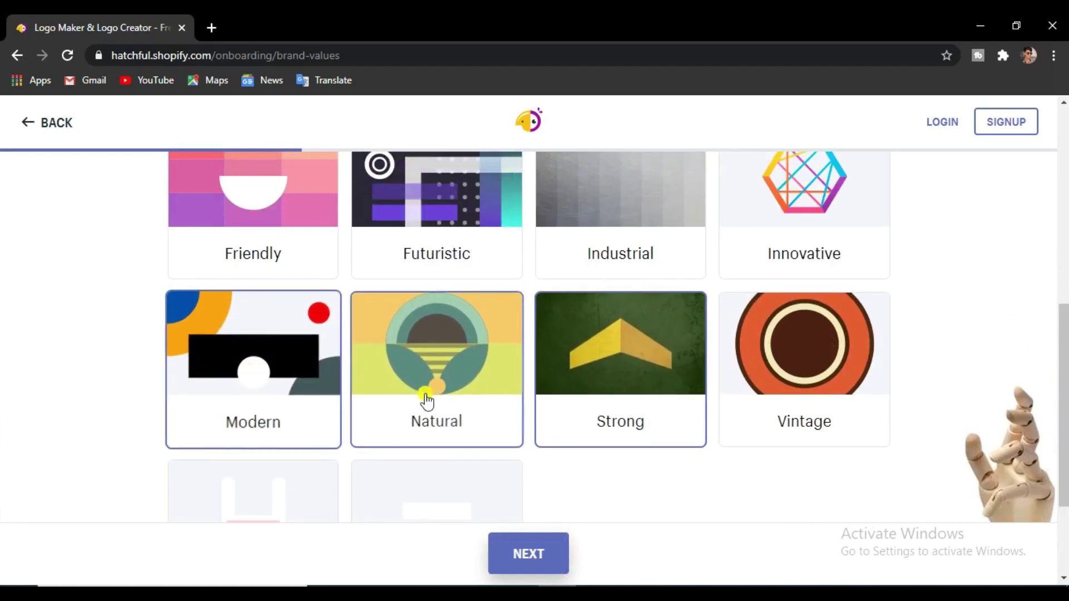
scroll(547, 445, down, 1)
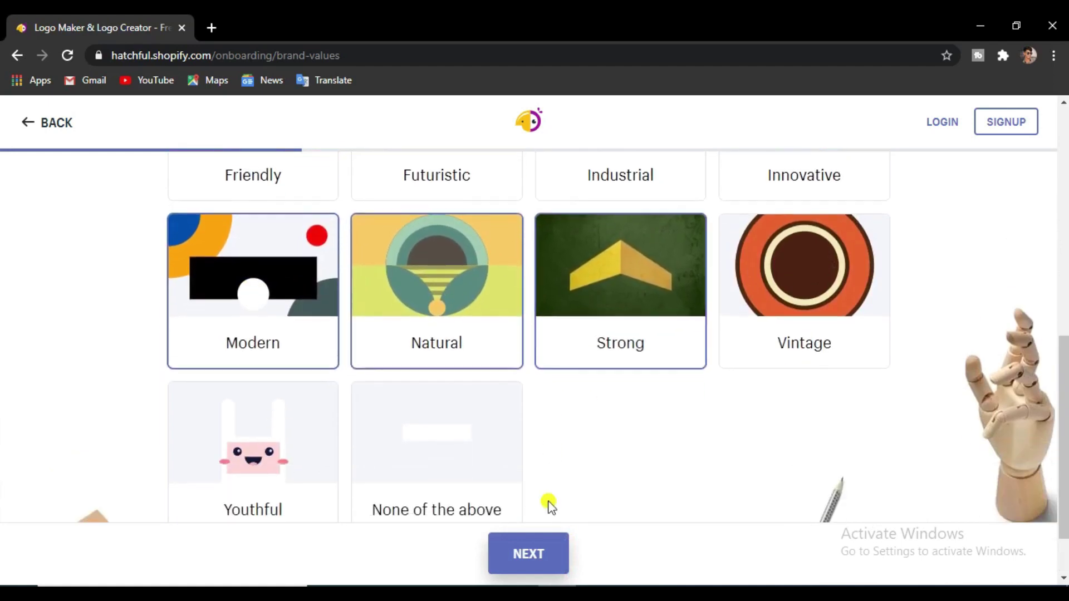
click(538, 550)
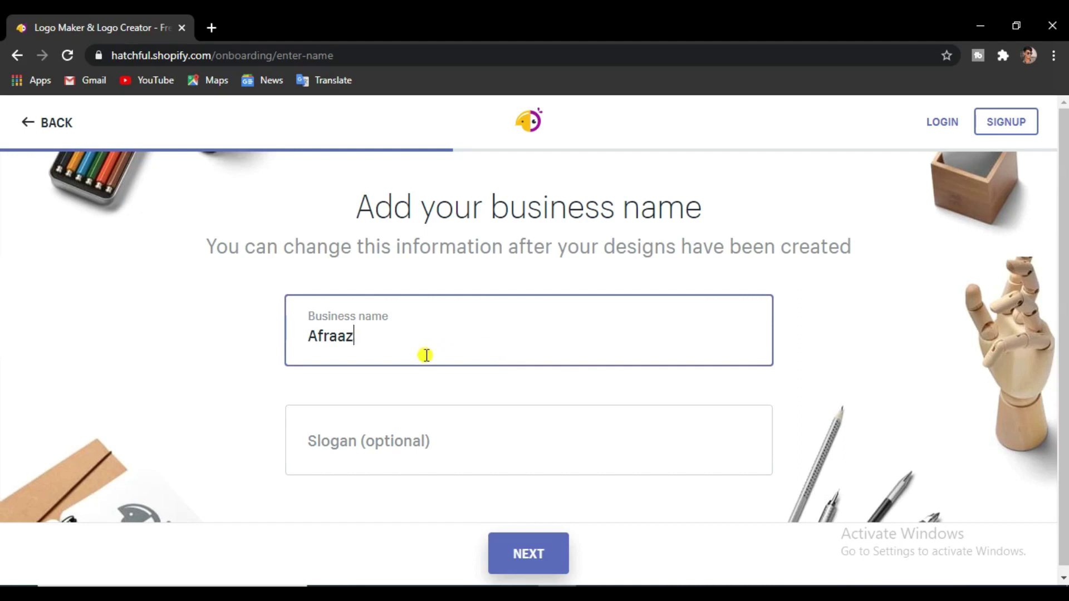
Keep 'Afraaz' as the business name and leave the optional slogan empty.
click(406, 453)
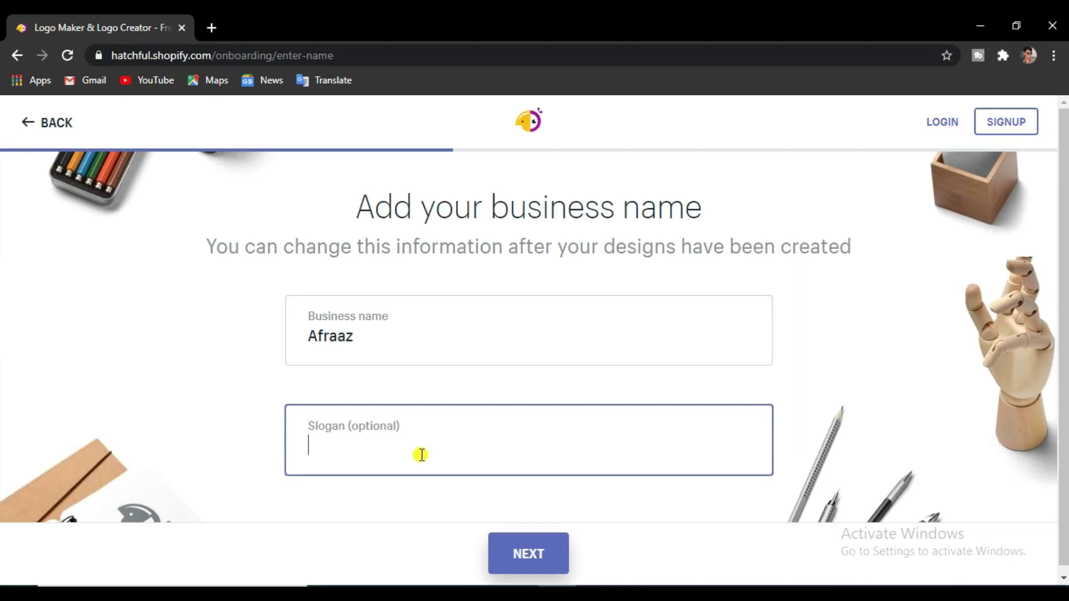
scroll(399, 437, down, 1)
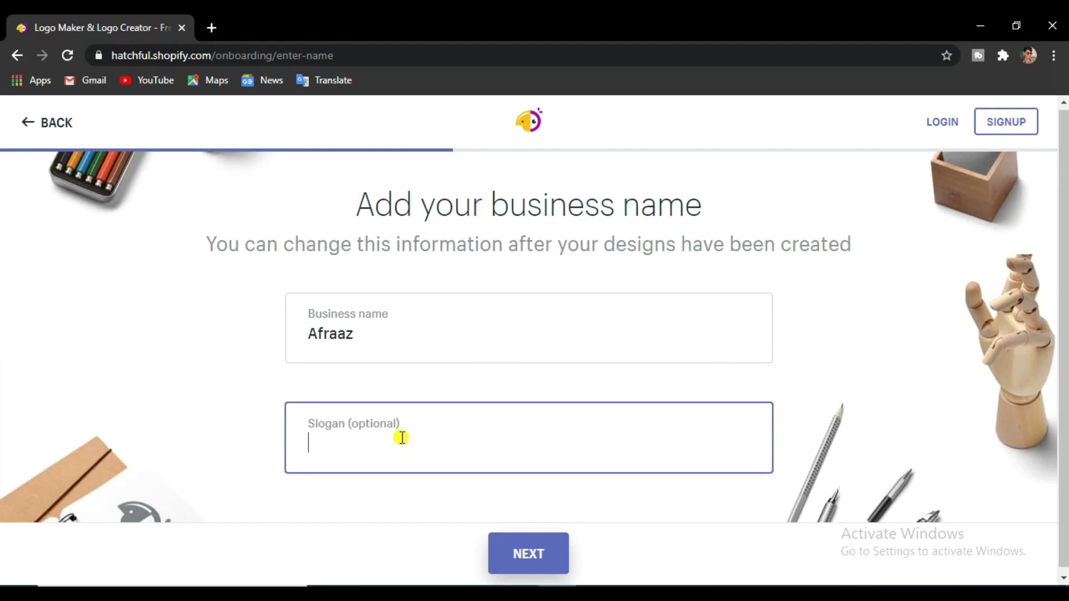
Move to the logo-usage options and keep only Social media ticked.
click(526, 557)
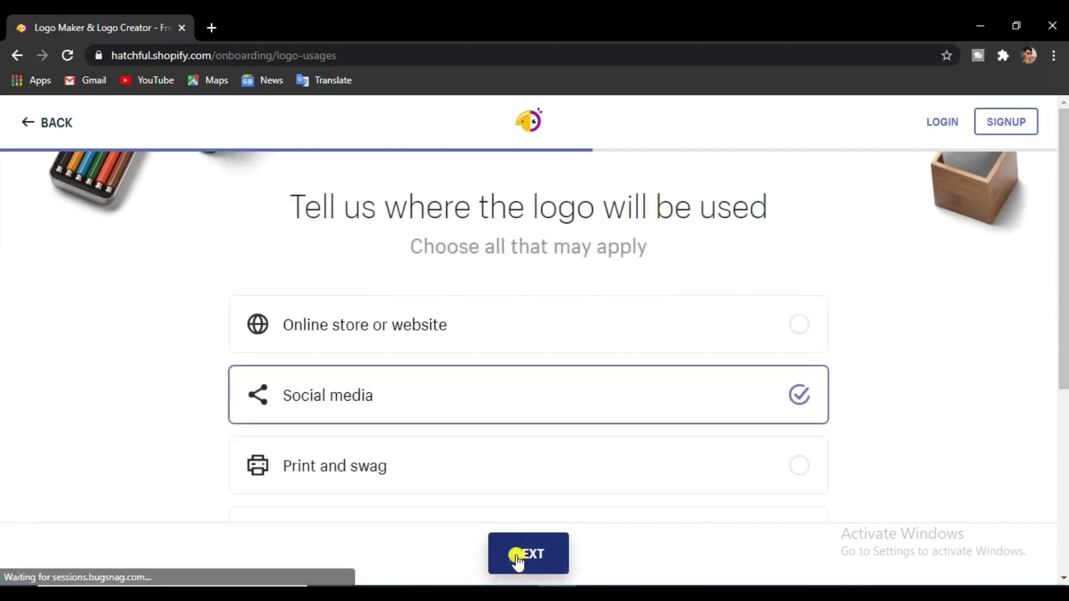
scroll(362, 312, down, 3)
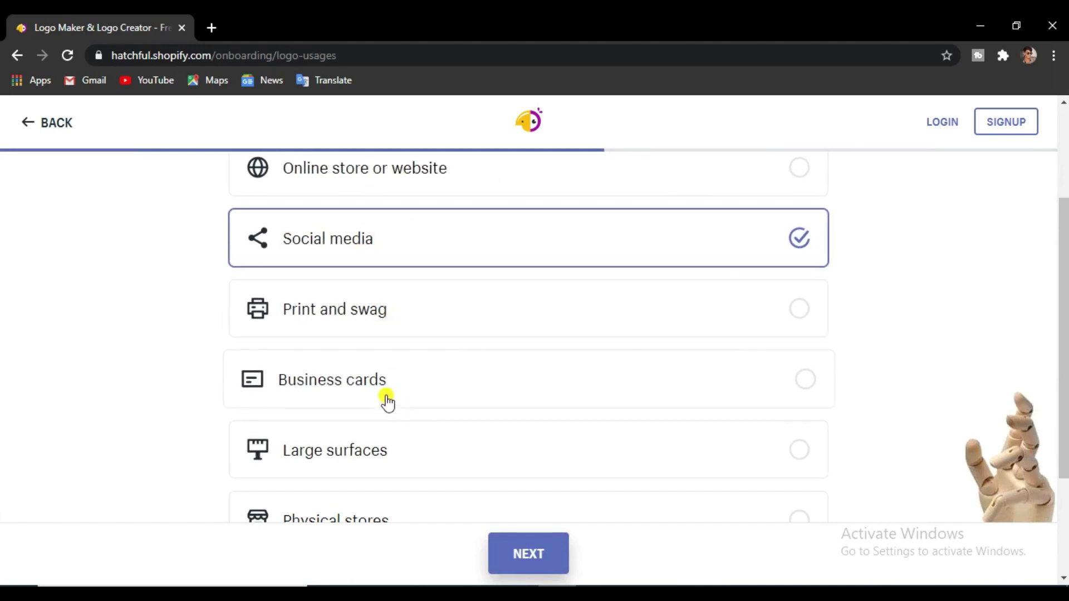
scroll(384, 462, down, 1)
scroll(377, 456, down, 1)
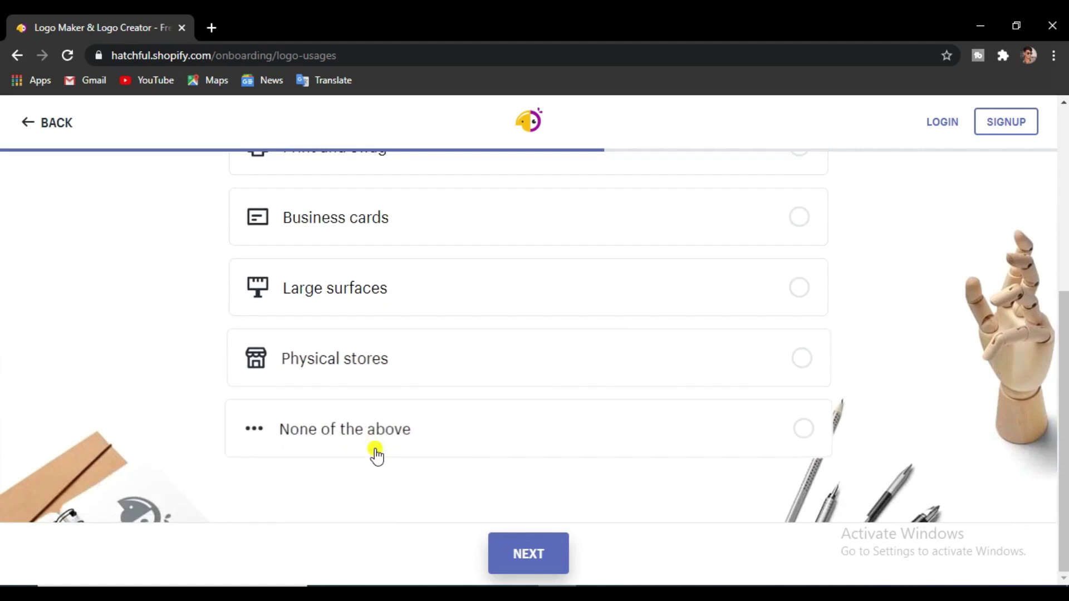
scroll(323, 362, up, 2)
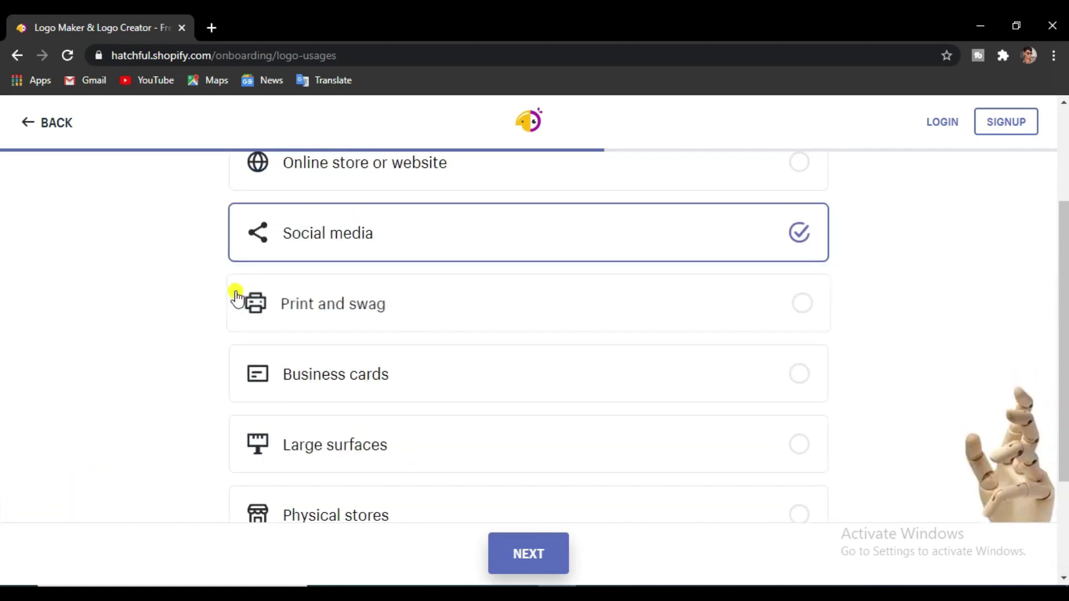
scroll(284, 334, down, 1)
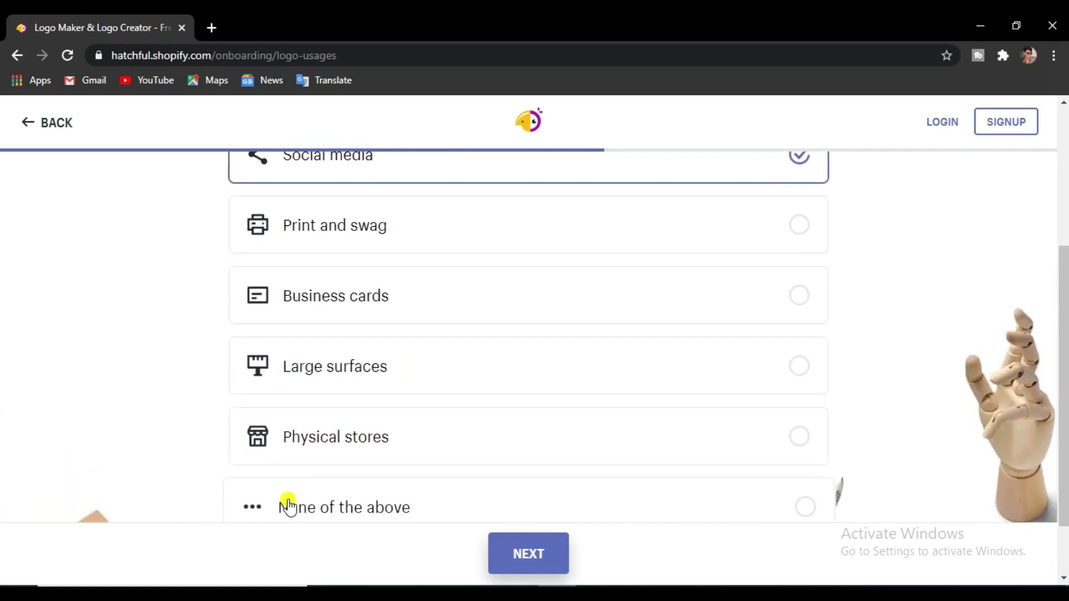
scroll(499, 448, up, 3)
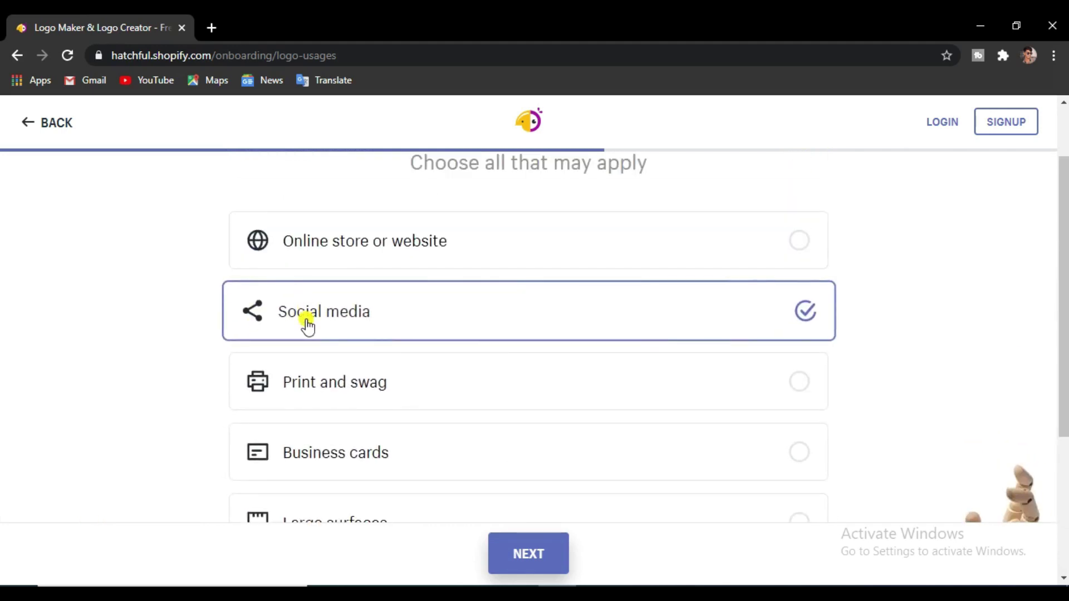
click(761, 309)
click(760, 311)
Browse the generated Afraaz designs and pick the peach circle logo with the camera icon.
click(560, 566)
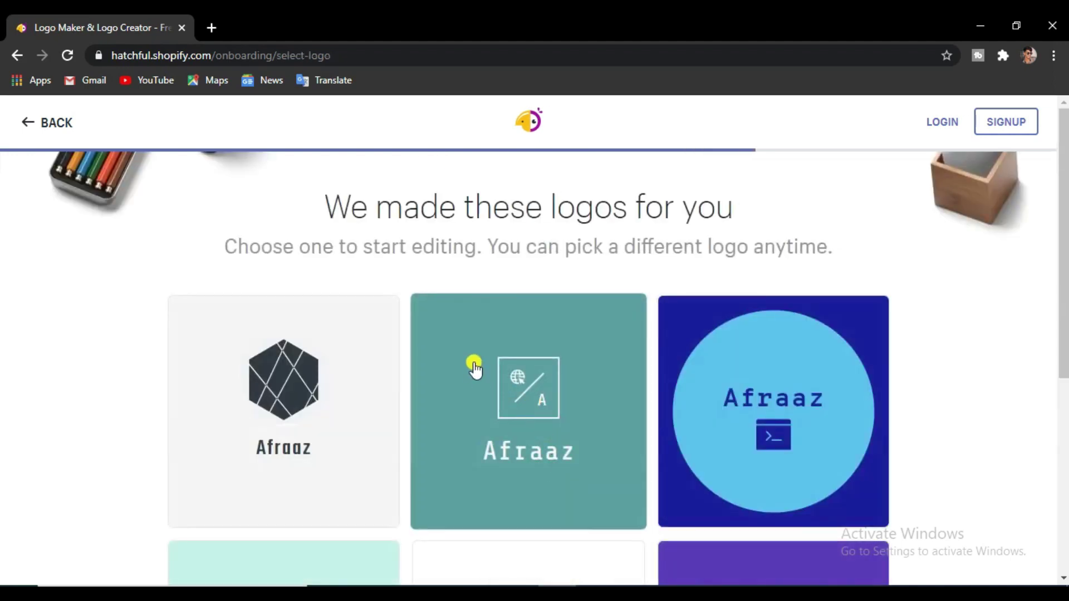
scroll(463, 365, down, 3)
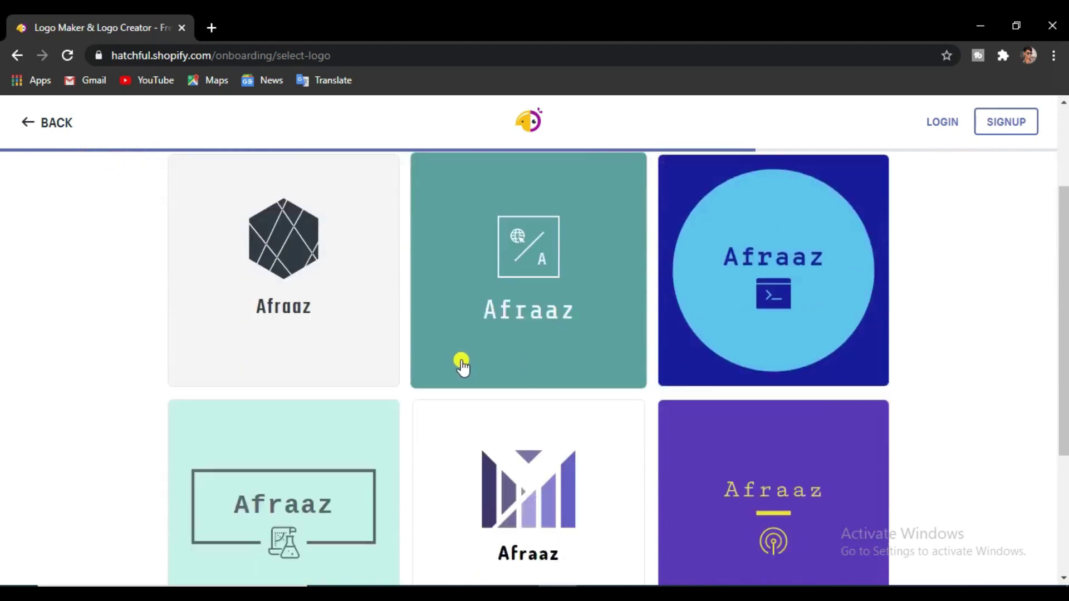
scroll(494, 349, down, 3)
scroll(289, 341, down, 3)
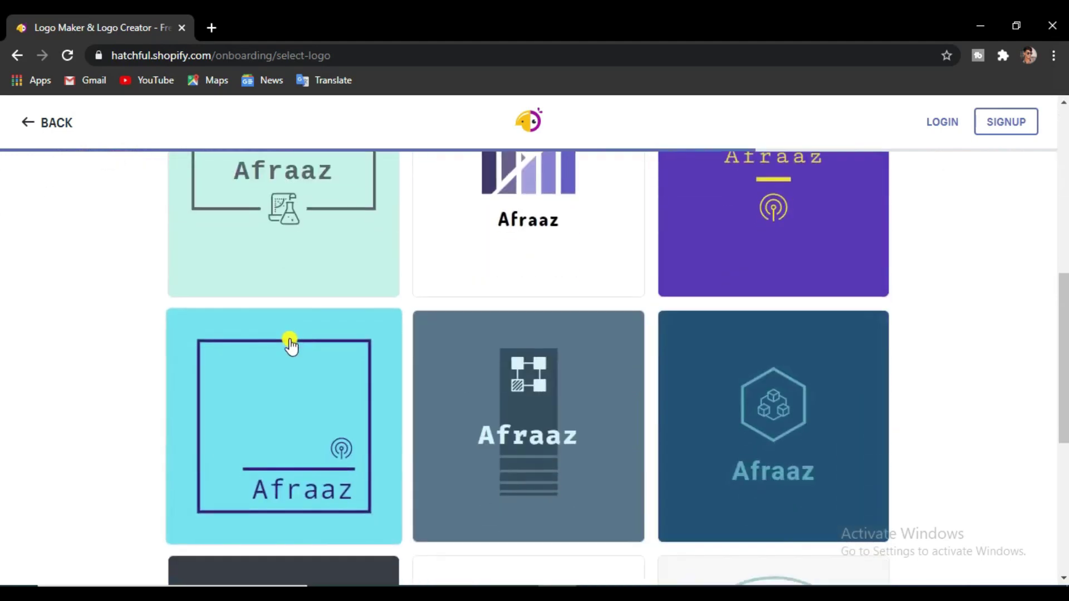
scroll(299, 344, down, 3)
scroll(379, 320, down, 4)
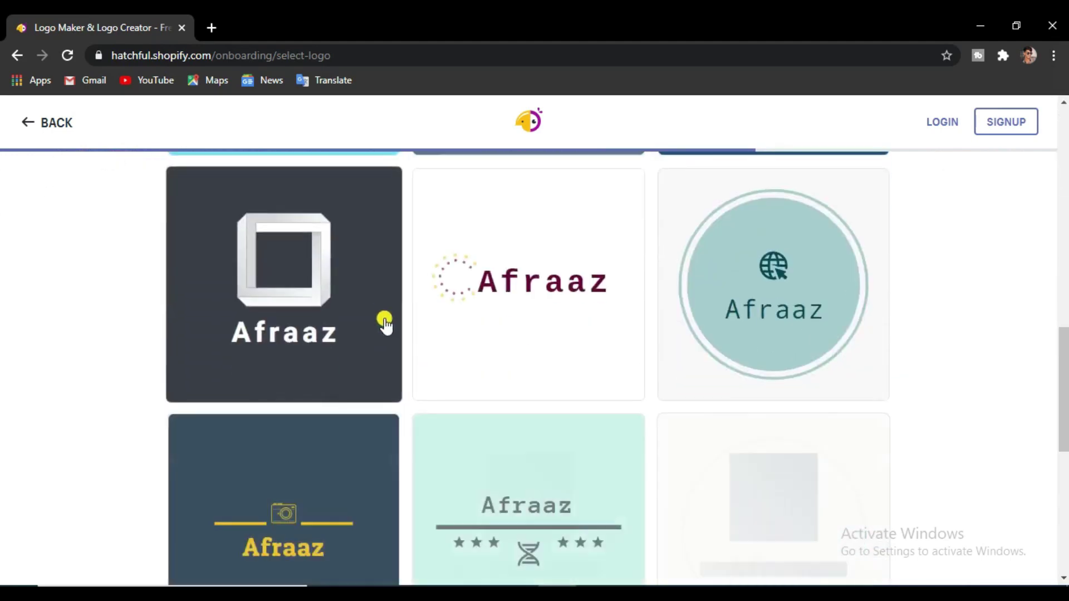
scroll(388, 323, down, 4)
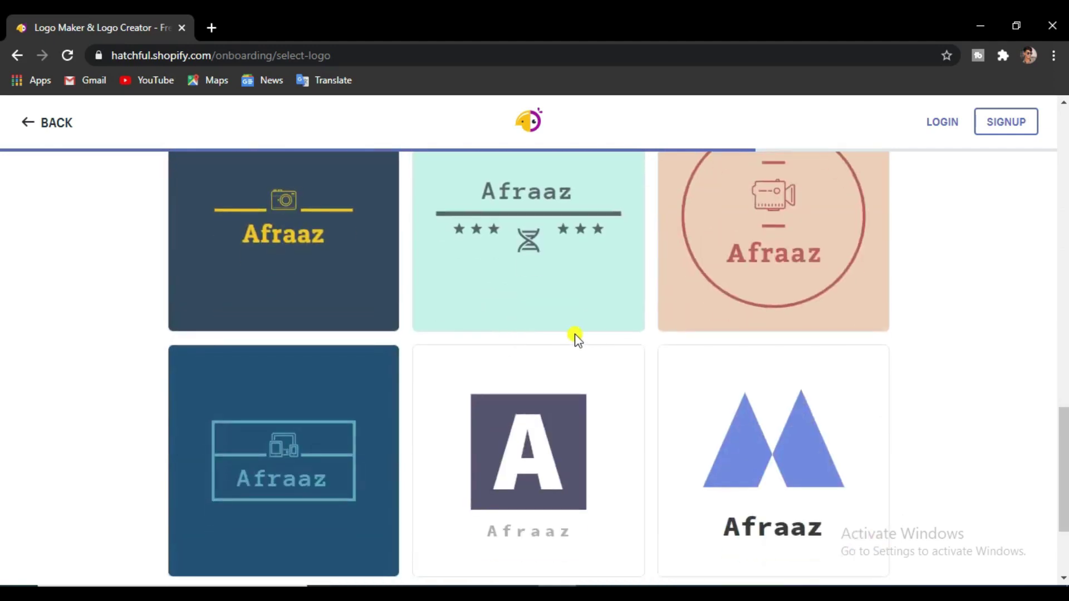
scroll(770, 322, up, 1)
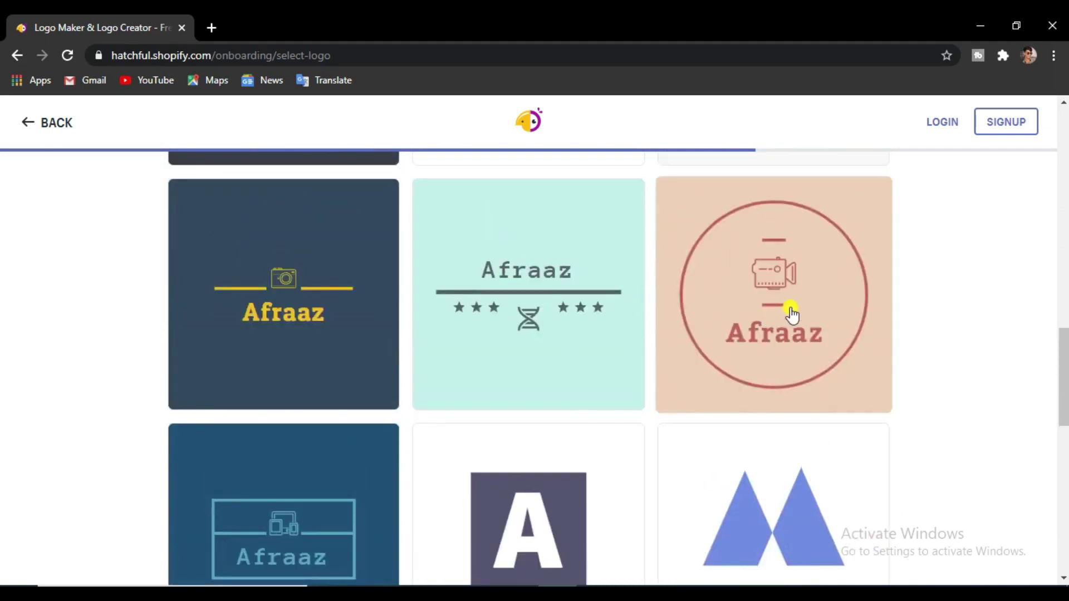
click(791, 314)
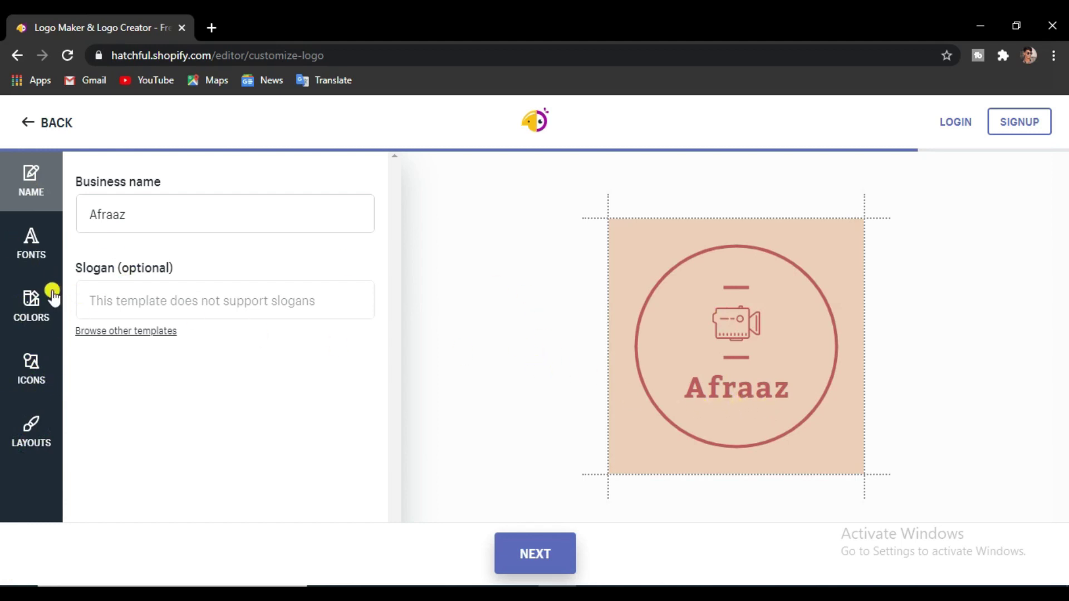
Switch the Afraaz lettering to the widely spaced monospace typewriter font.
click(26, 245)
scroll(202, 354, down, 3)
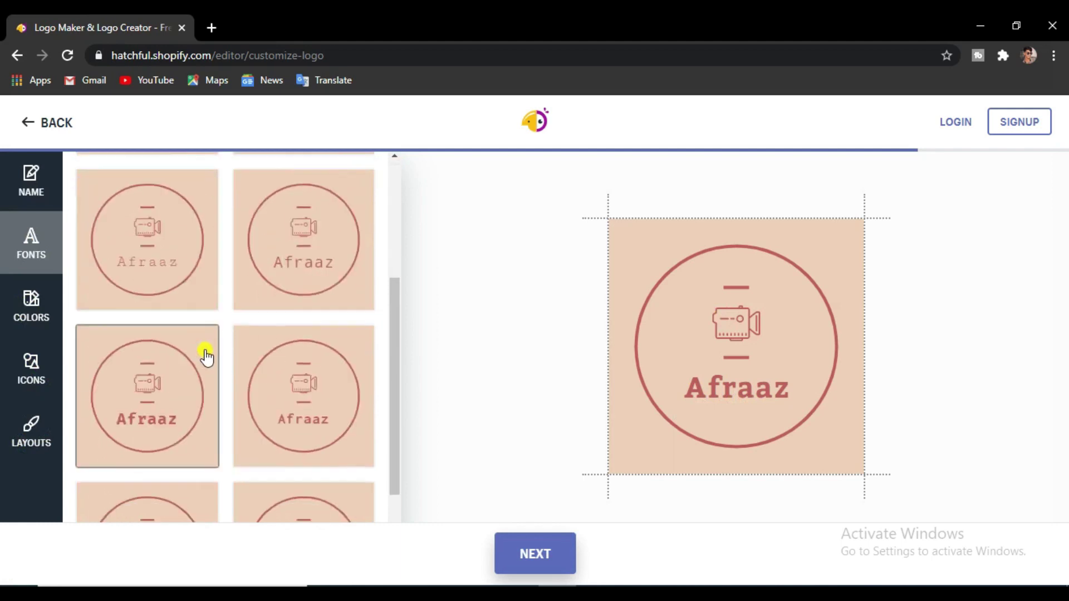
scroll(249, 363, down, 2)
scroll(255, 373, down, 2)
click(173, 403)
scroll(271, 427, down, 3)
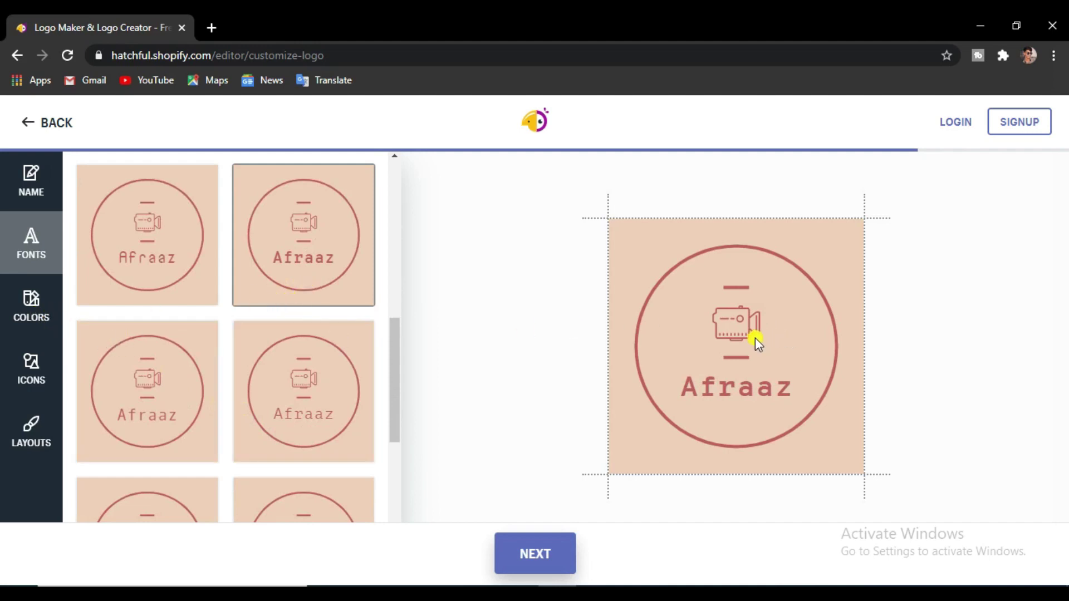
Preview the charcoal, mint, light-blue, teal and purple-outlined mint colour schemes on the logo.
click(28, 322)
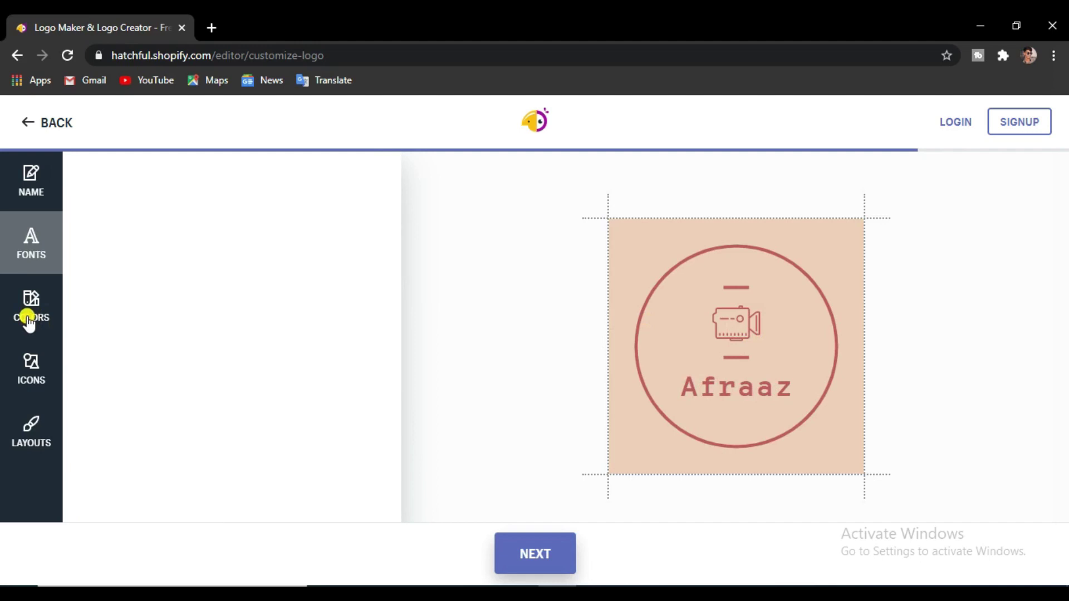
scroll(202, 329, down, 4)
scroll(203, 329, down, 3)
scroll(203, 329, down, 2)
scroll(206, 330, down, 4)
scroll(203, 329, down, 2)
scroll(179, 315, down, 3)
scroll(252, 319, up, 2)
scroll(267, 340, down, 2)
click(287, 362)
scroll(287, 362, down, 3)
click(160, 363)
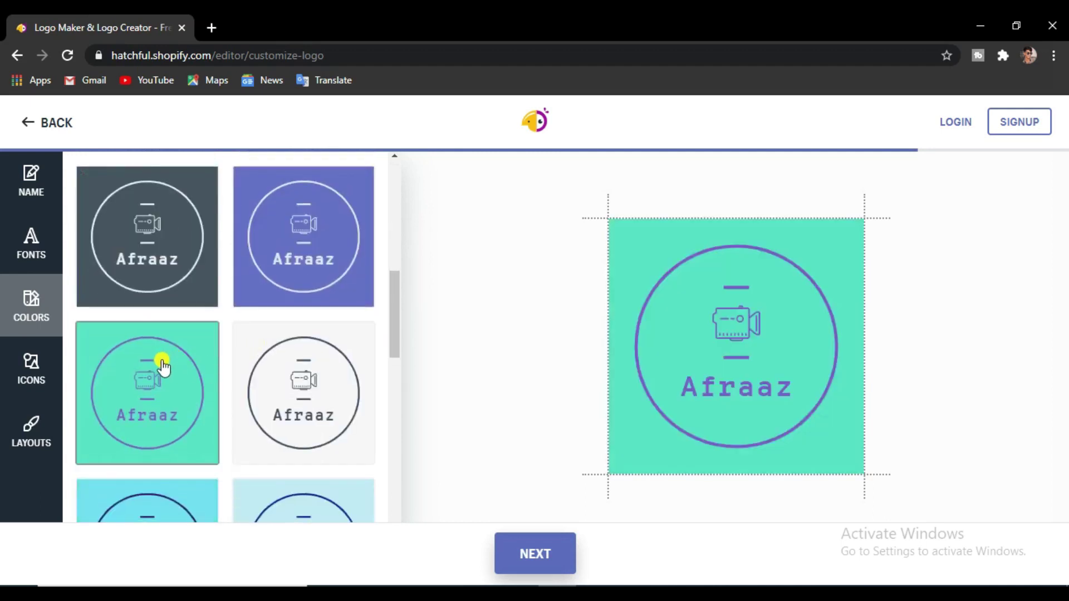
scroll(160, 362, down, 3)
click(283, 370)
click(279, 417)
scroll(260, 416, down, 3)
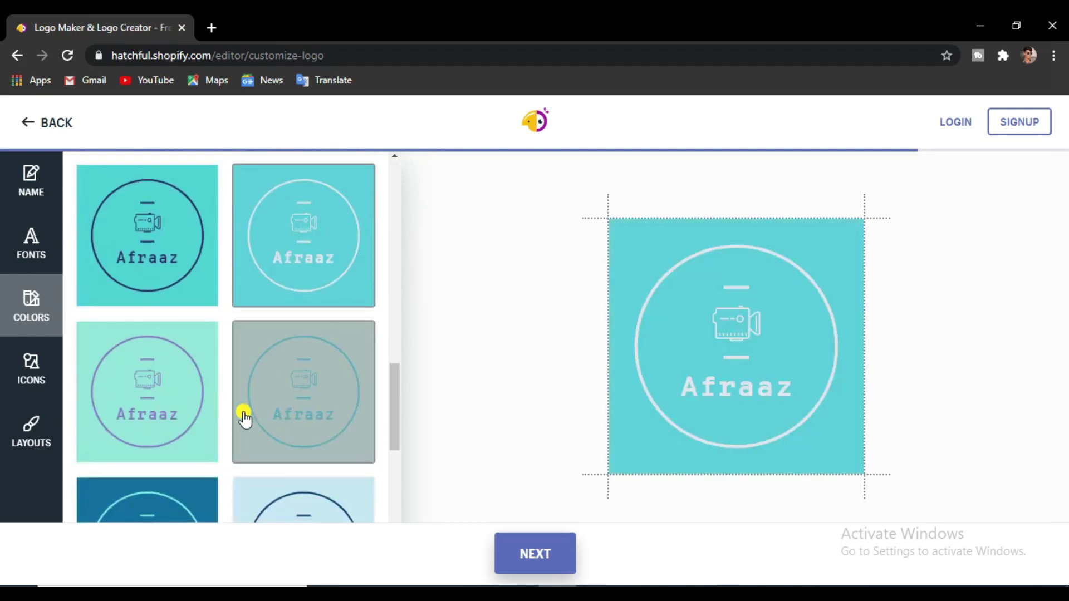
click(165, 412)
Apply the white-on-teal colour scheme to the logo.
scroll(304, 359, up, 4)
scroll(306, 358, up, 4)
scroll(305, 356, up, 2)
scroll(307, 359, down, 6)
scroll(306, 359, down, 1)
click(301, 363)
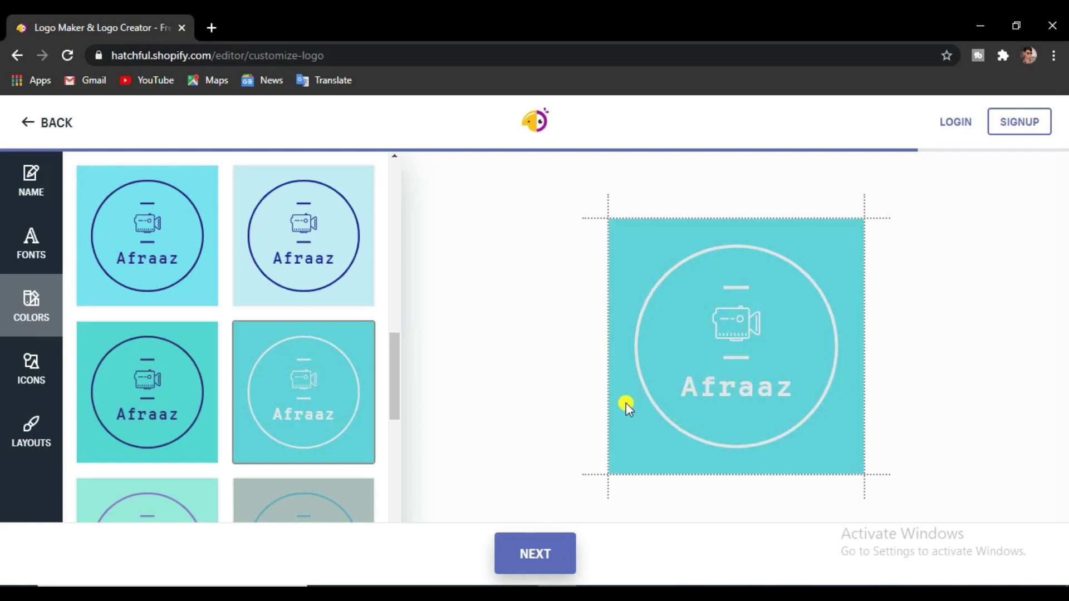
click(25, 383)
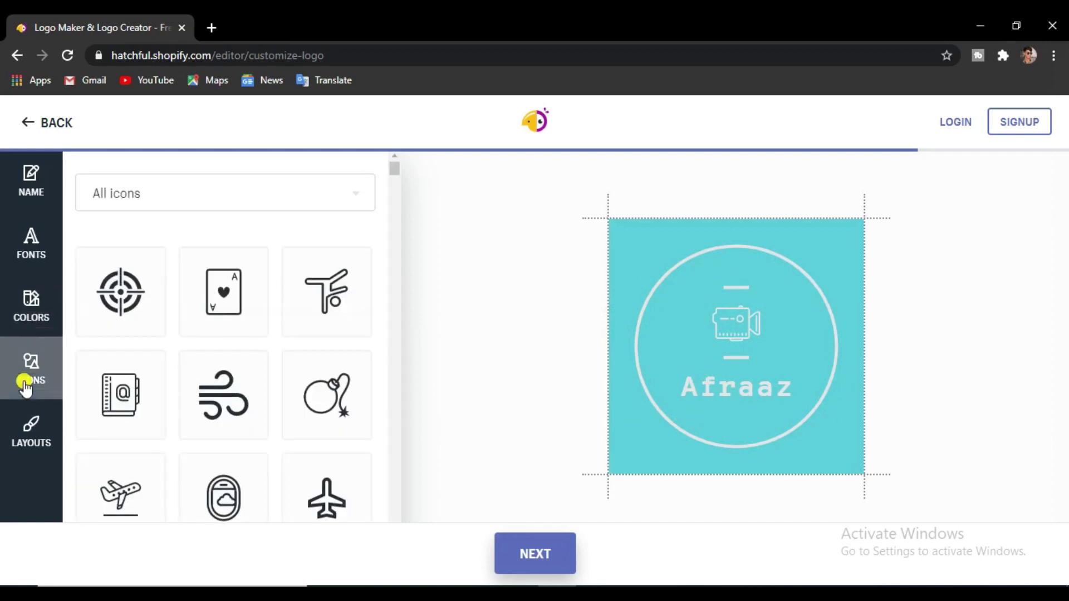
Try the target and ace-card icons in place of the camera.
scroll(200, 388, down, 5)
scroll(200, 390, down, 2)
scroll(200, 390, down, 3)
scroll(202, 382, down, 2)
scroll(206, 384, down, 4)
scroll(212, 387, down, 3)
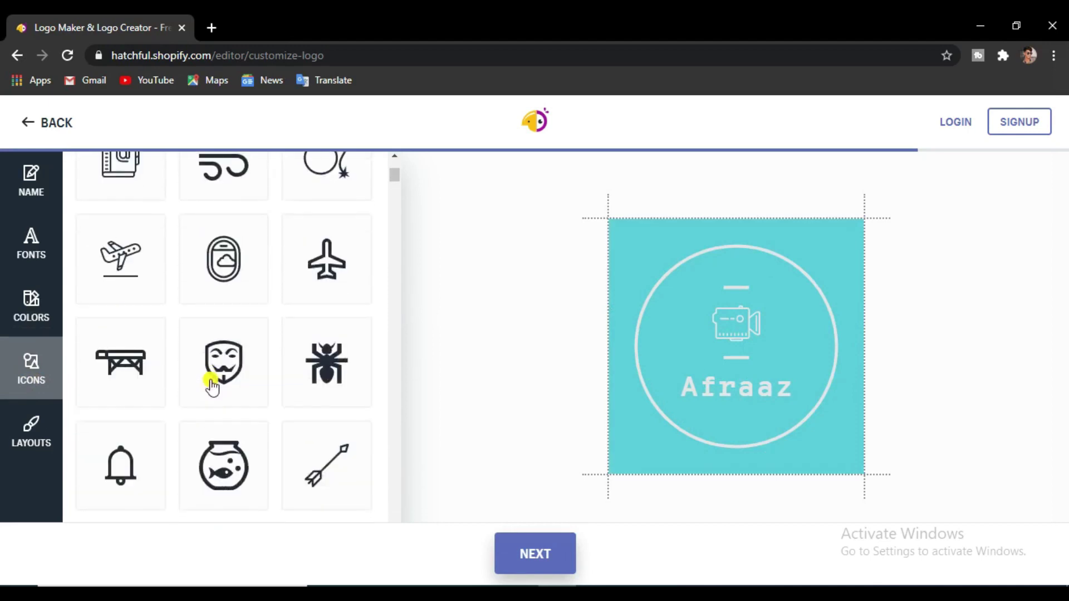
scroll(212, 387, up, 4)
click(123, 293)
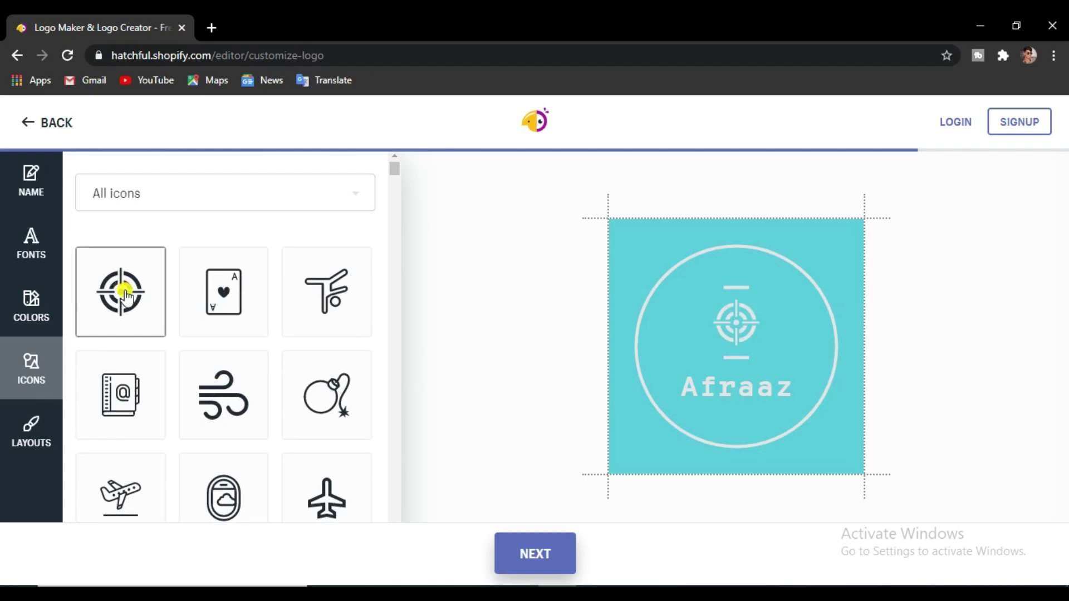
click(228, 309)
scroll(246, 317, down, 1)
scroll(246, 317, up, 1)
Filter the icons to the Tech category and put the devices icon in the logo.
click(353, 199)
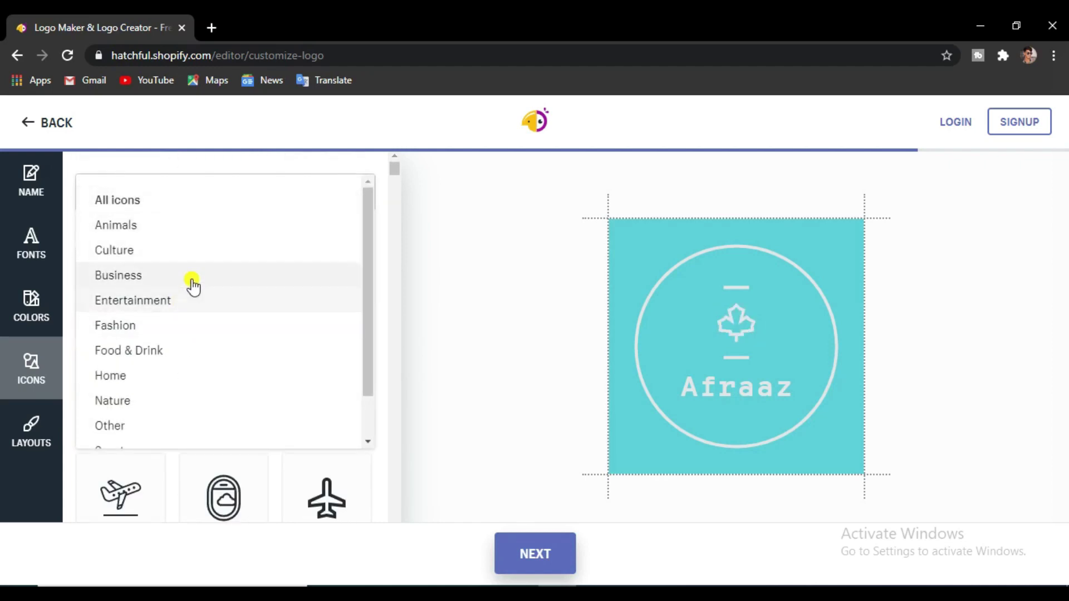
scroll(192, 285, down, 1)
click(127, 428)
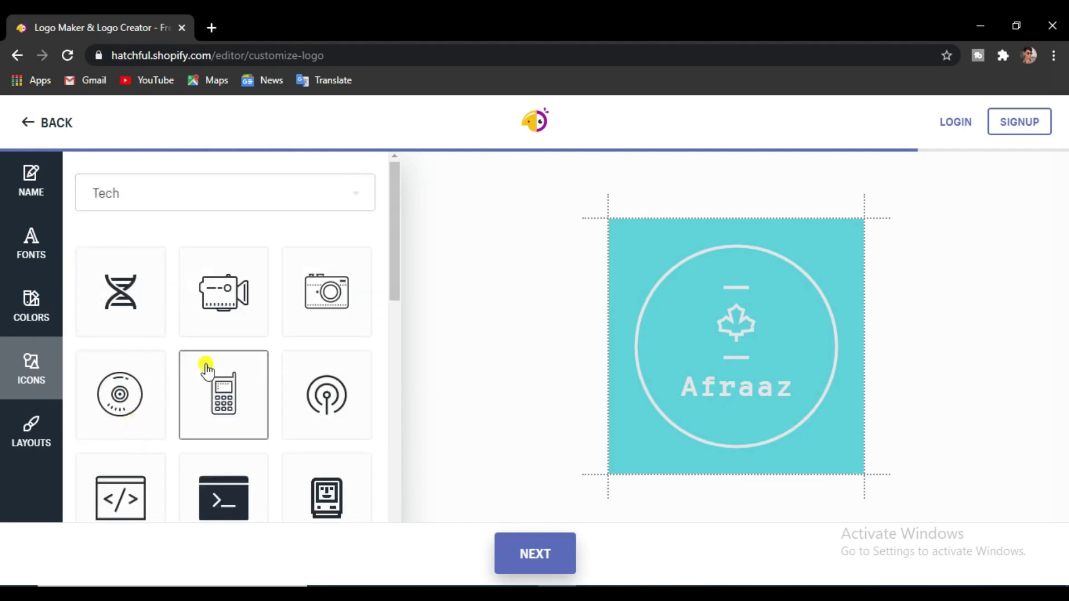
scroll(240, 339, down, 3)
scroll(241, 339, down, 3)
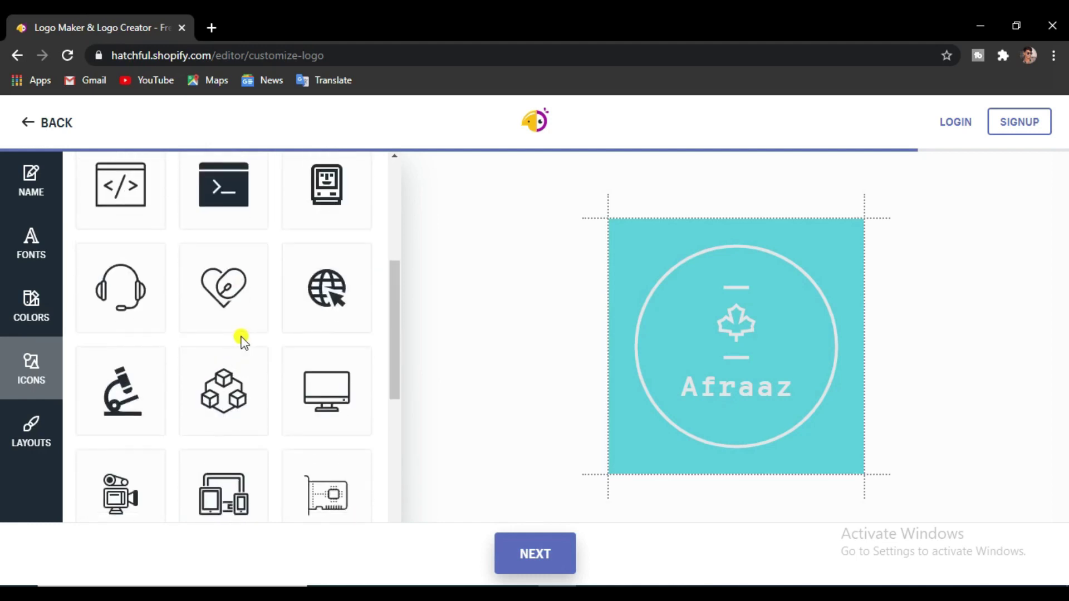
scroll(241, 341, down, 3)
click(235, 348)
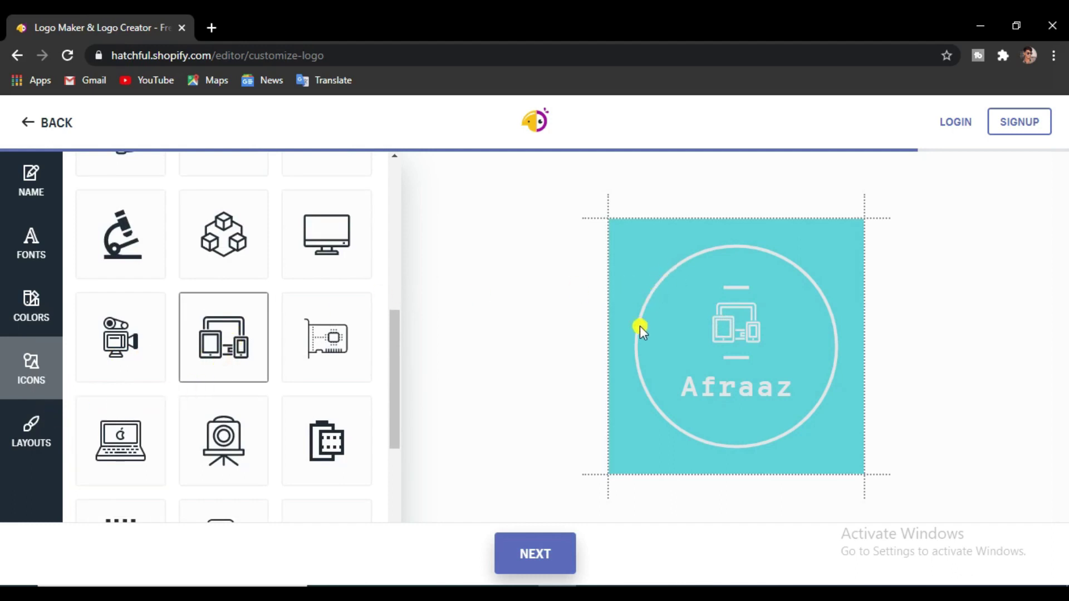
Try the filled-circle layout, then return to the outlined-circle layout.
click(46, 425)
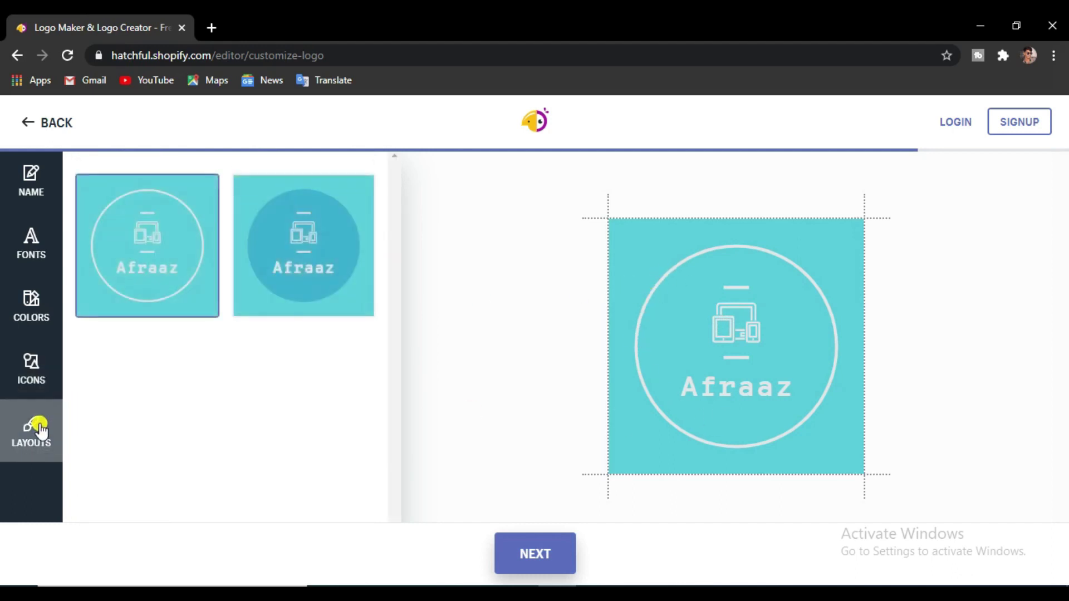
click(282, 275)
click(203, 275)
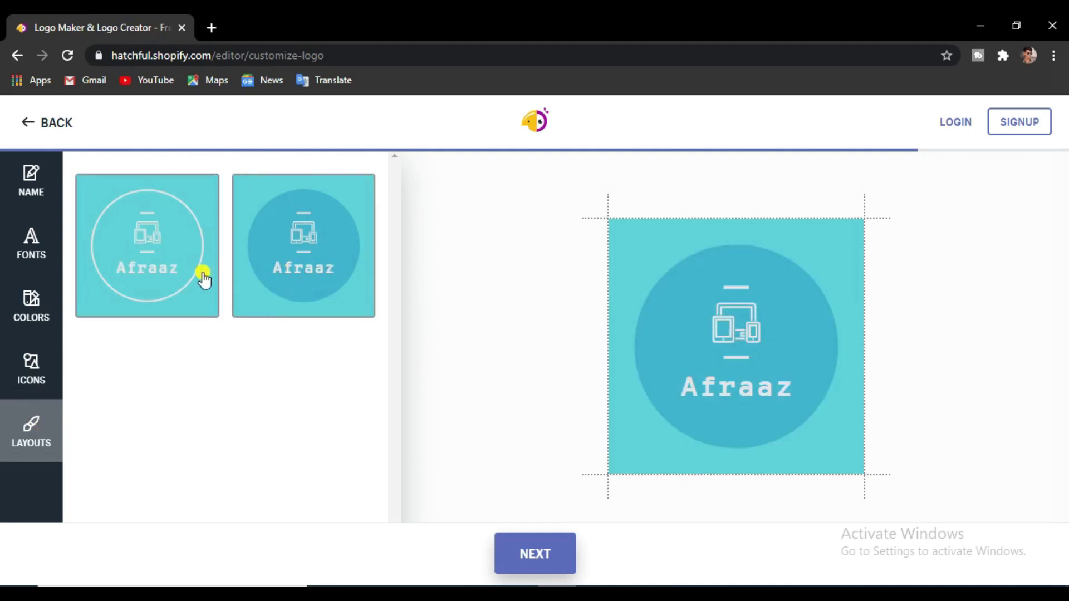
Apply the darker teal-green colour scheme to the logo.
click(28, 254)
click(31, 309)
scroll(246, 329, down, 1)
click(178, 303)
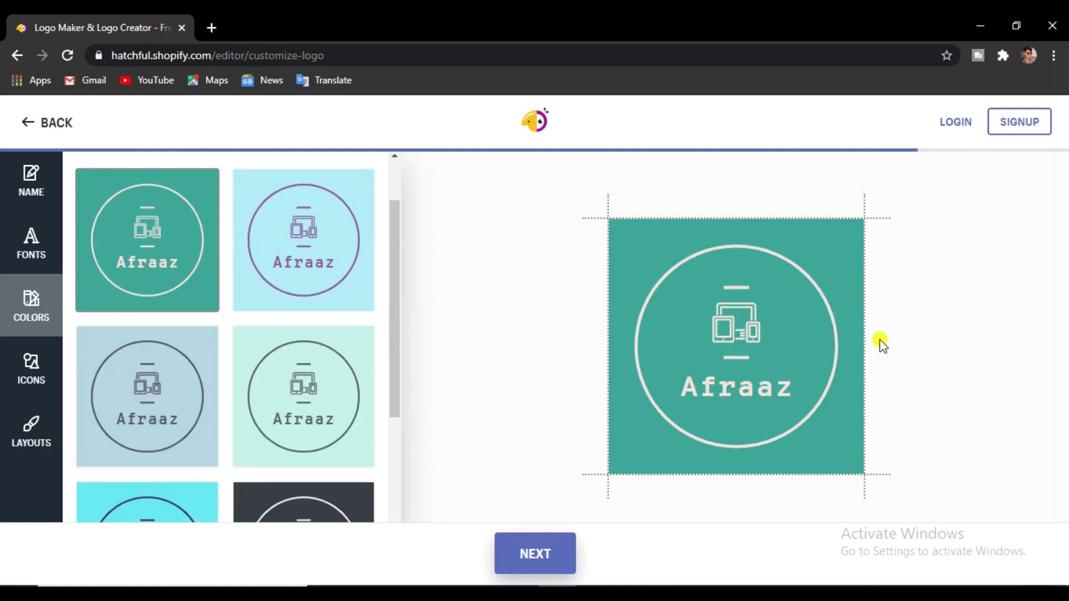
Finish editing and choose Download Logo on the preview page to get the sign-up form.
click(535, 557)
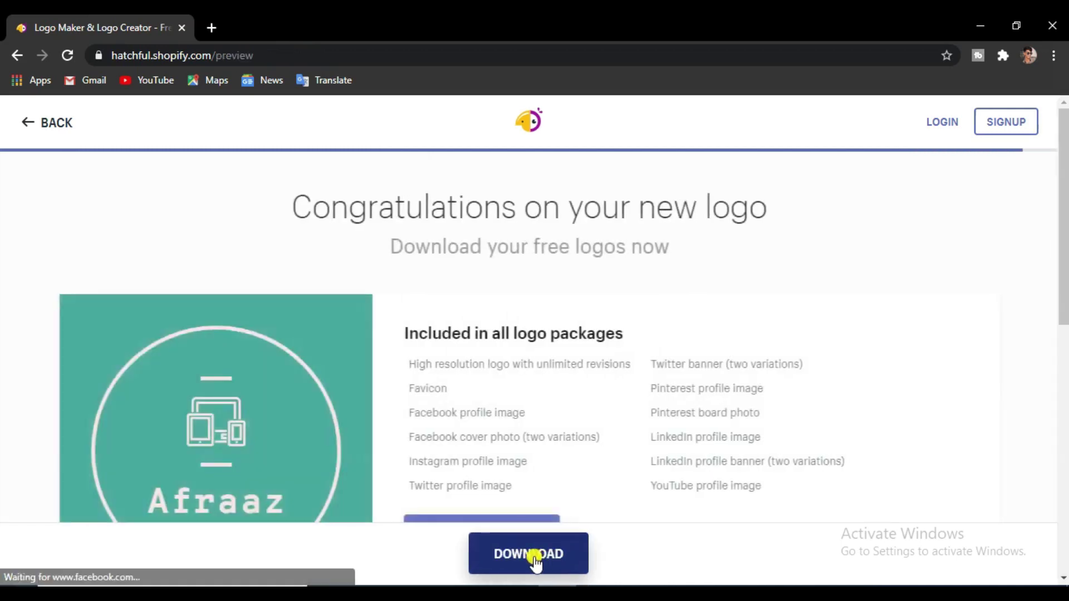
scroll(338, 420, down, 2)
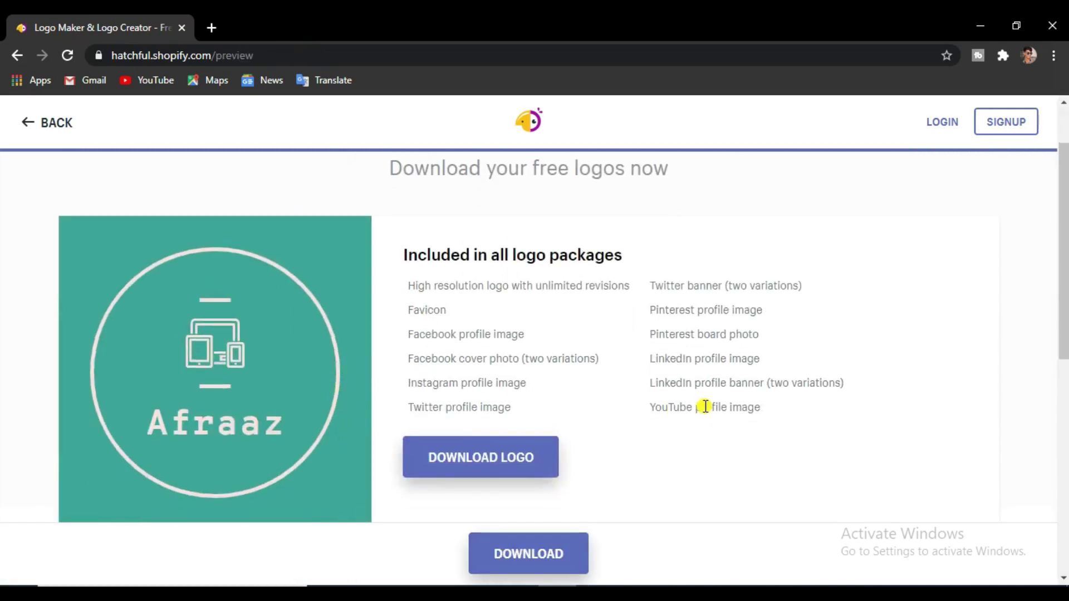
click(507, 458)
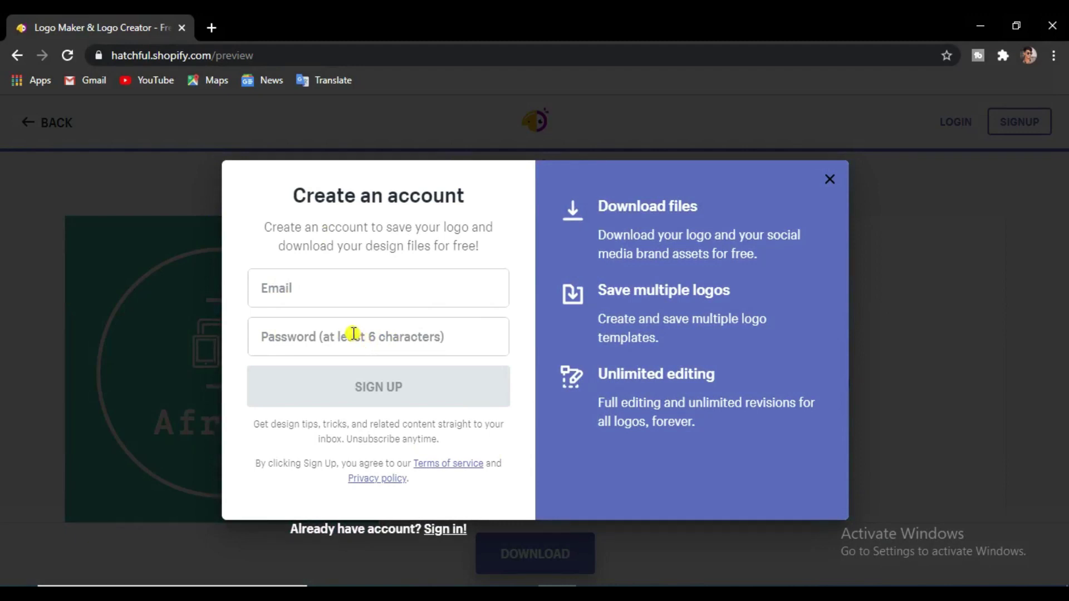
Enter an e-mail address and account password in the Create an account form and sign up.
click(346, 300)
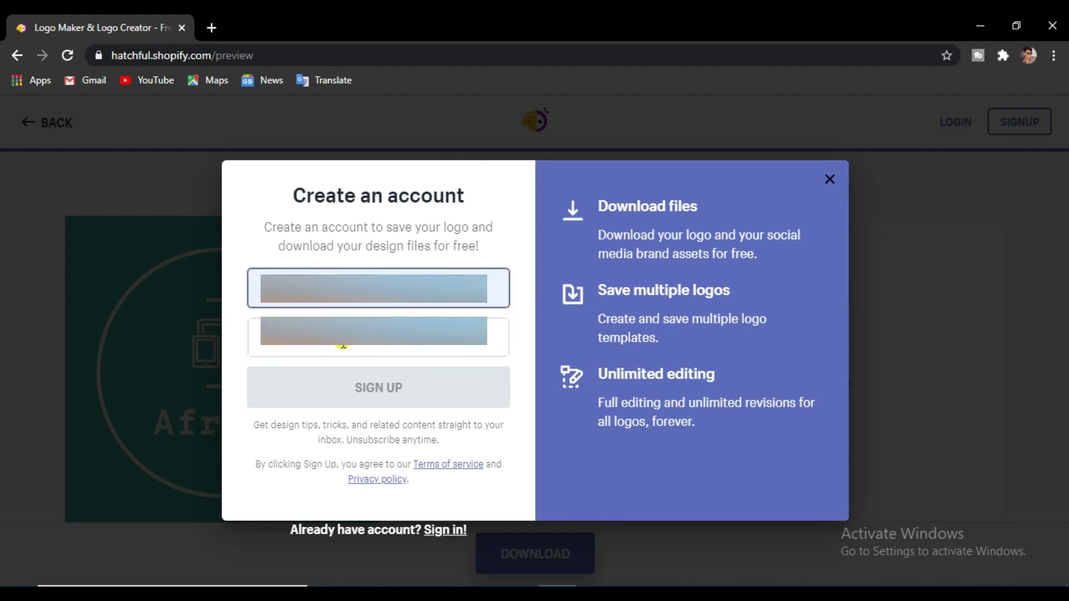
click(342, 343)
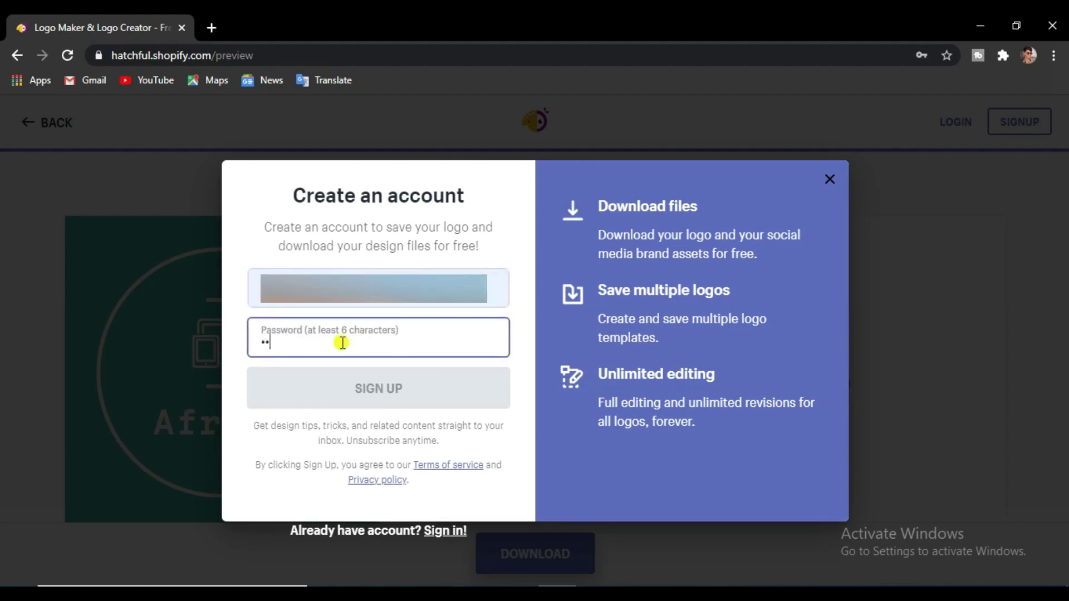
text(67)
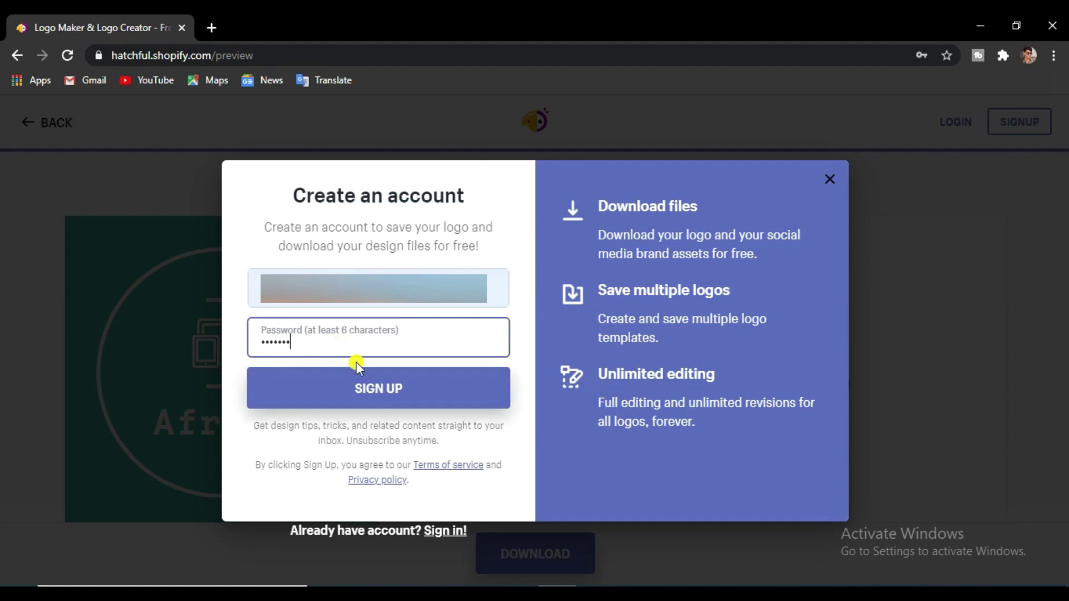
click(368, 388)
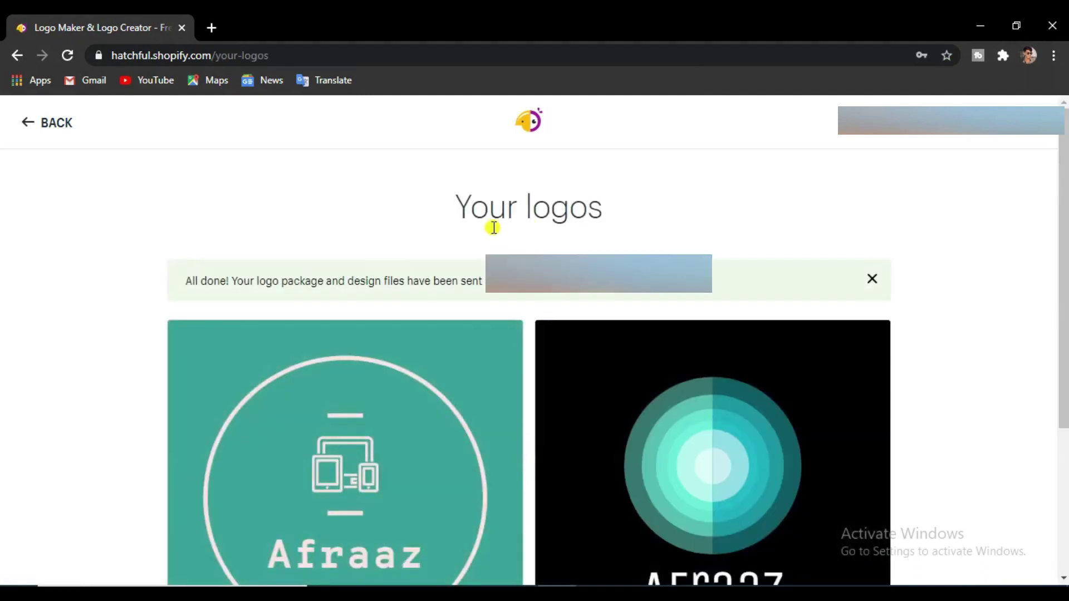
Download the saved teal Afraaz logo package from the saved logos page.
scroll(495, 251, down, 5)
mouse_move(345, 302)
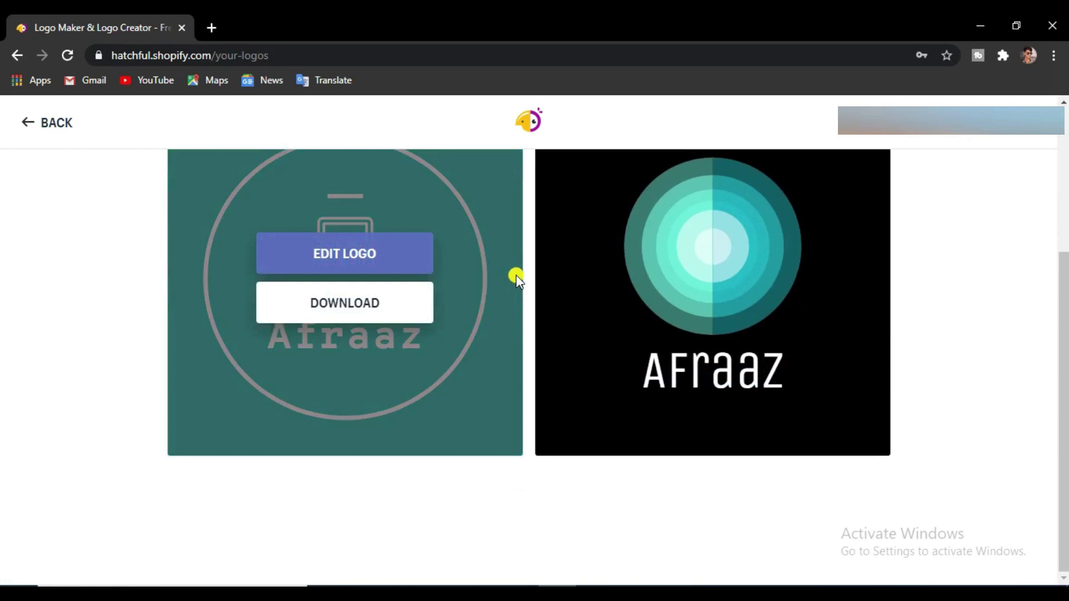
scroll(512, 277, up, 5)
scroll(759, 357, down, 3)
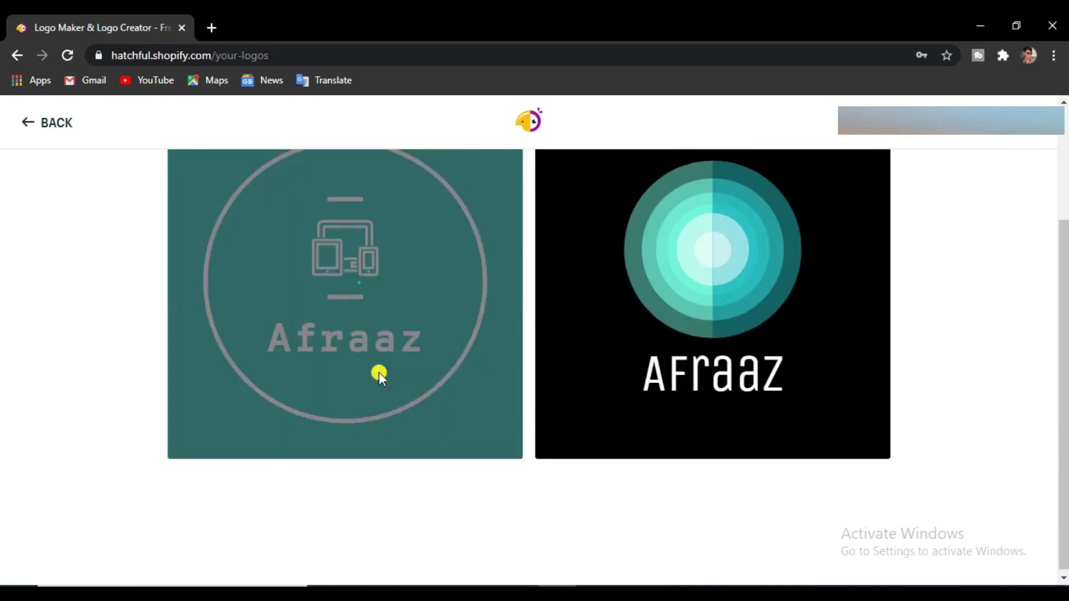
click(384, 383)
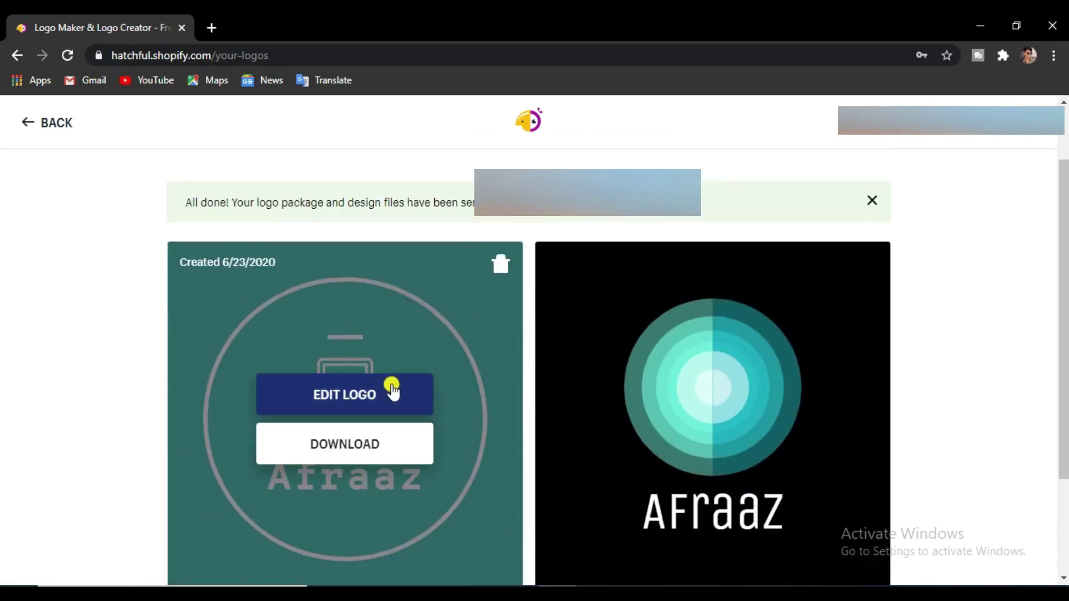